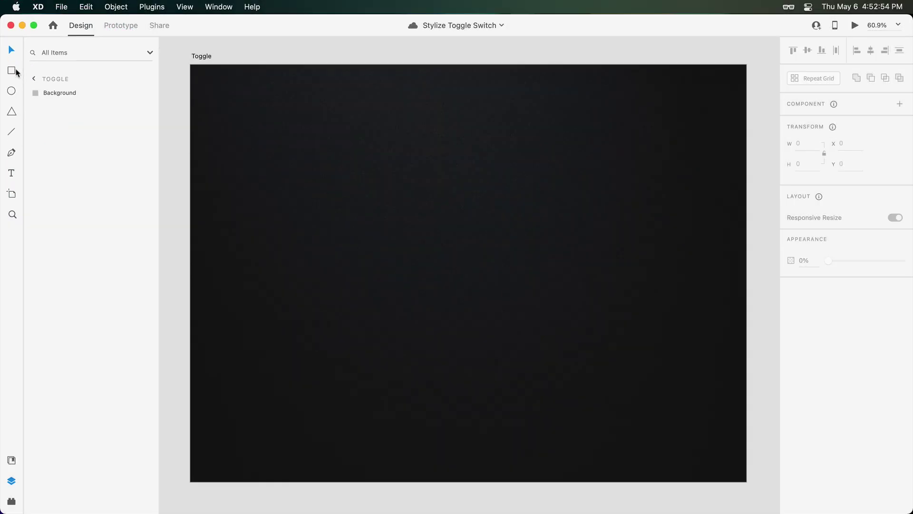
Draw a centred rectangle on the artboard and round its corners to 85.
left_click(13, 71)
left_click_drag(379, 218, 567, 274)
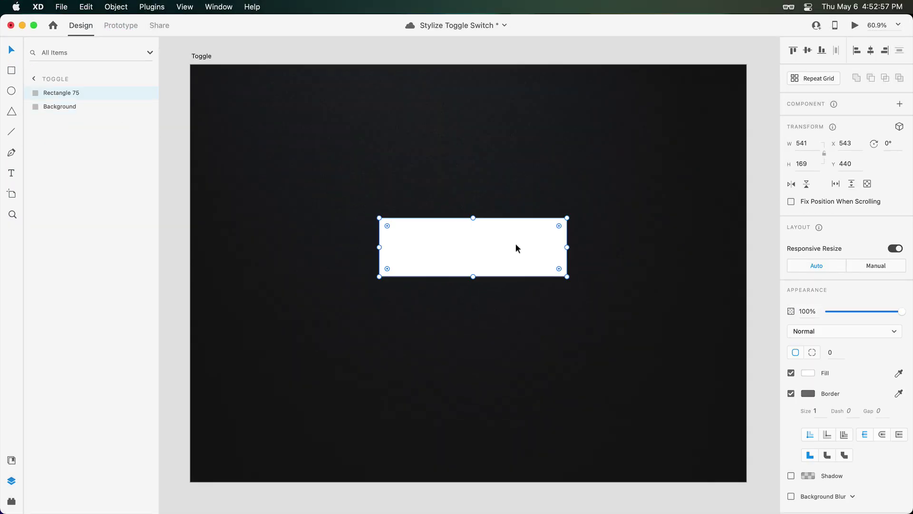
left_click_drag(516, 249, 509, 273)
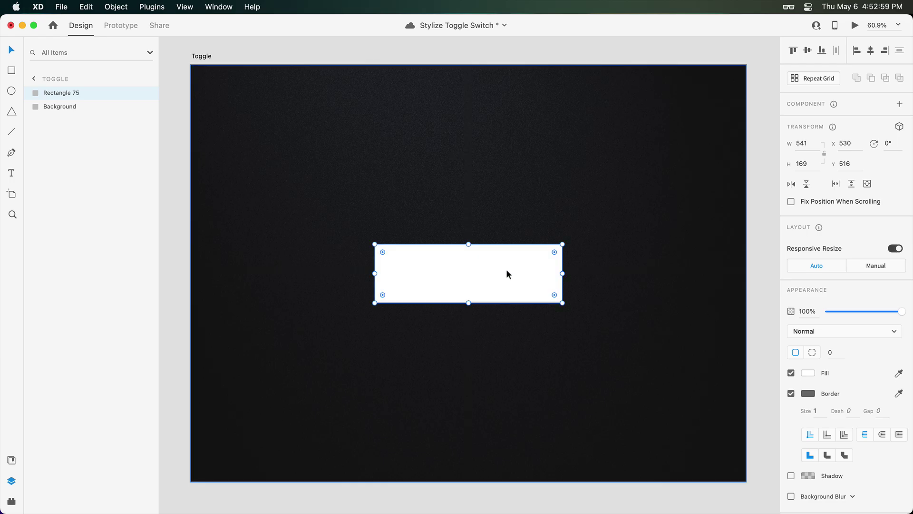
scroll(487, 275, "up", 3)
scroll(500, 285, "up", 3)
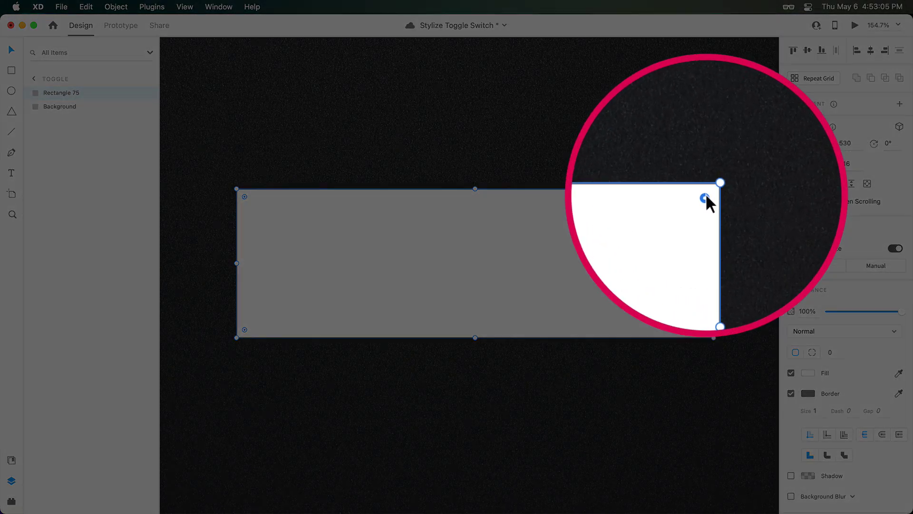
left_click_drag(705, 197, 637, 251)
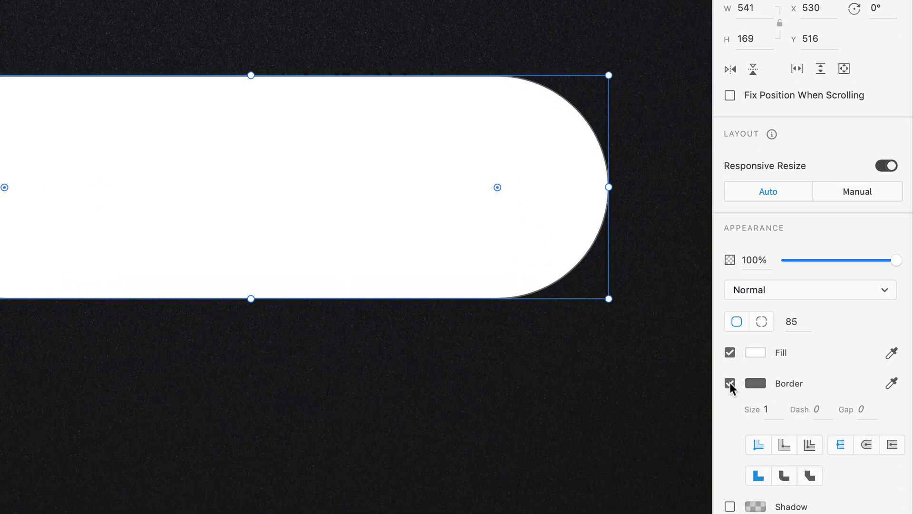
Remove the pill's border and fill it dark grey (#585858).
left_click(791, 393)
left_click(755, 351)
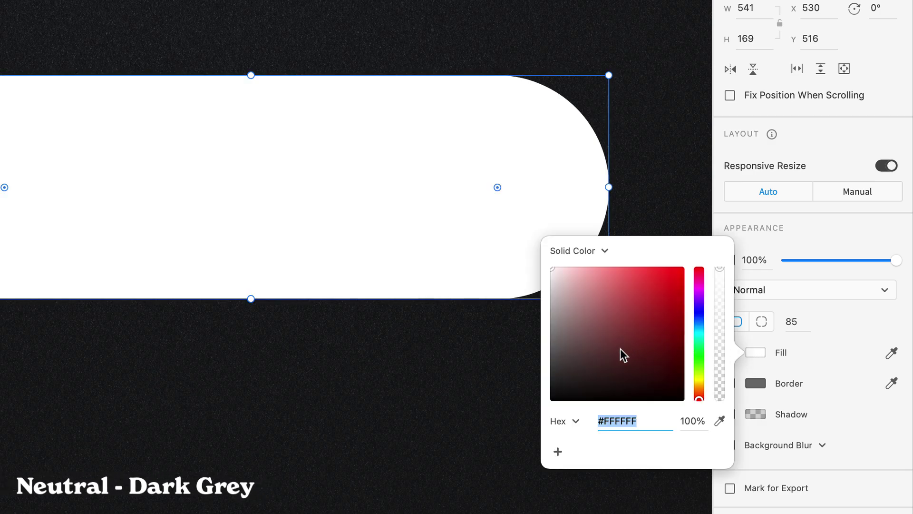
mouse_move(619, 350)
left_mouse_down()
mouse_move(542, 354)
mouse_move(550, 355)
left_mouse_up()
left_click(836, 235)
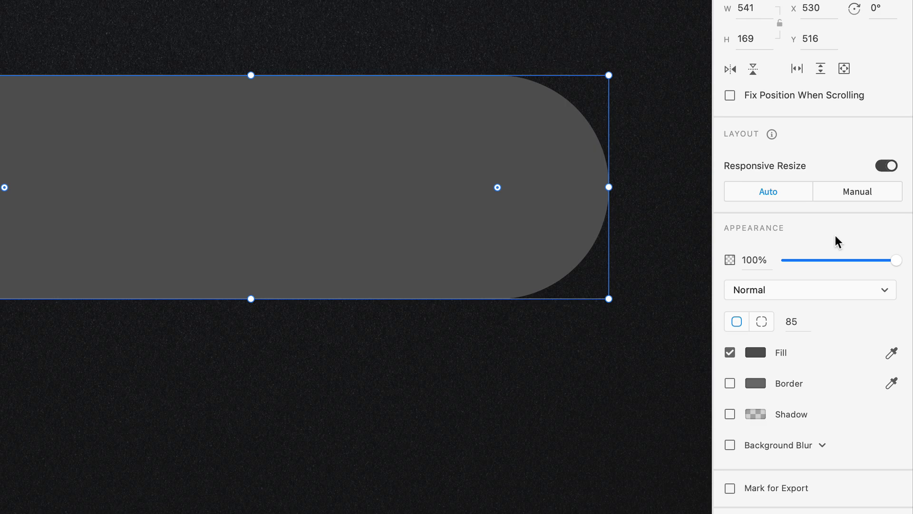
Add a #FFFFFF shadow at 50% to the pill, with Y -20 and blur 3.
left_click(729, 412)
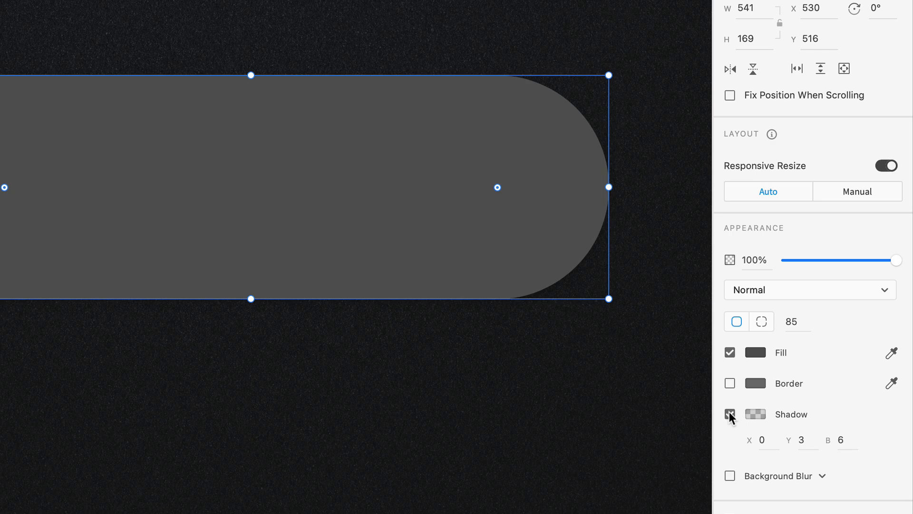
left_click(753, 413)
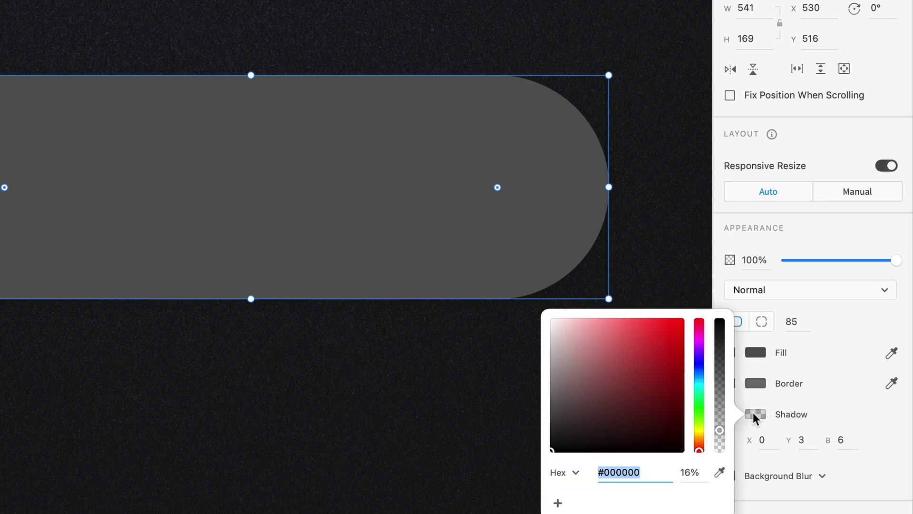
type("FFFFFF")
key("Return")
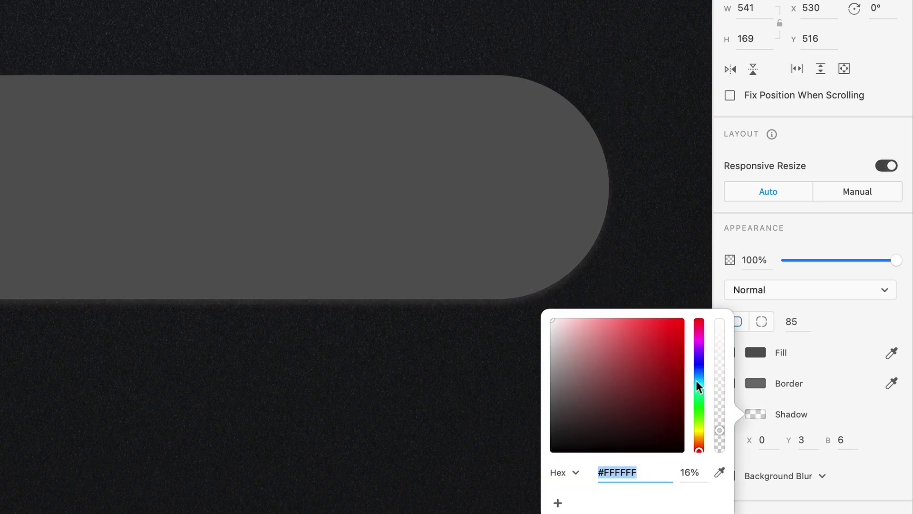
left_click(720, 384)
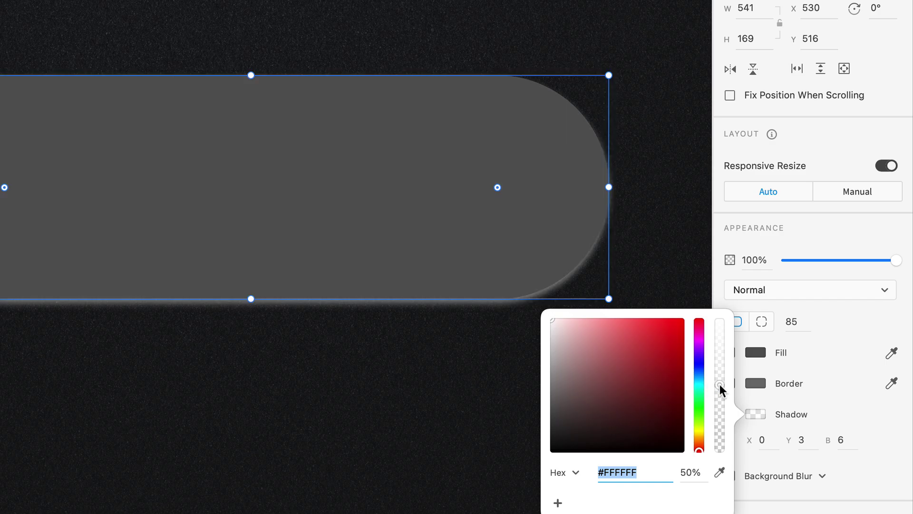
left_click(803, 440)
type("-7")
key("Return")
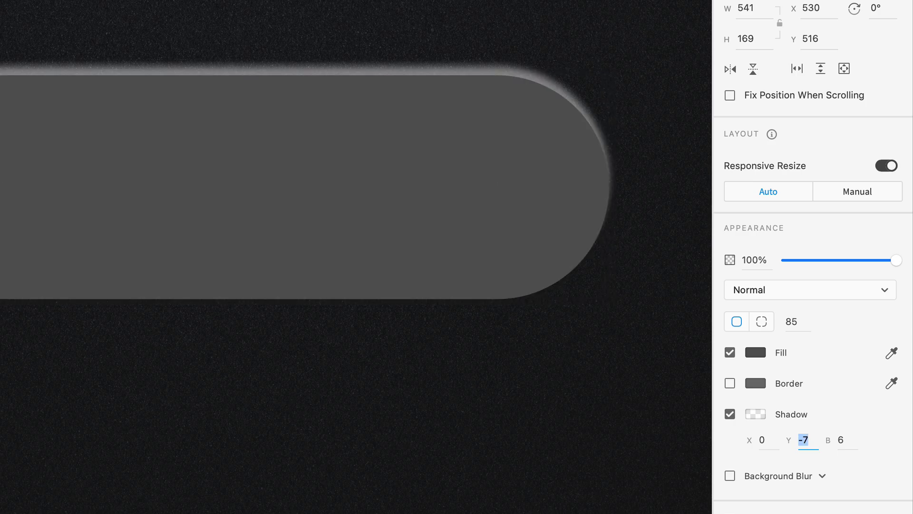
key("shift+Down")
key("Down")
key("Down")
key("Down")
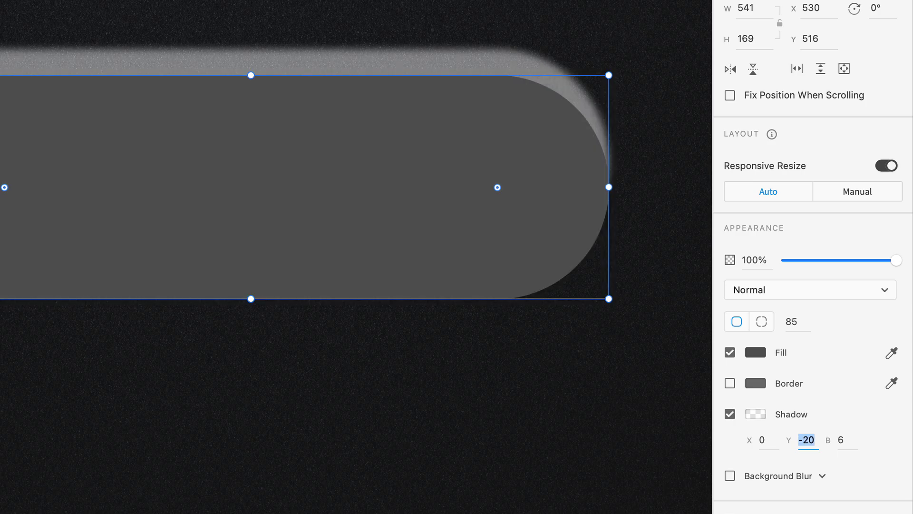
left_click(848, 439)
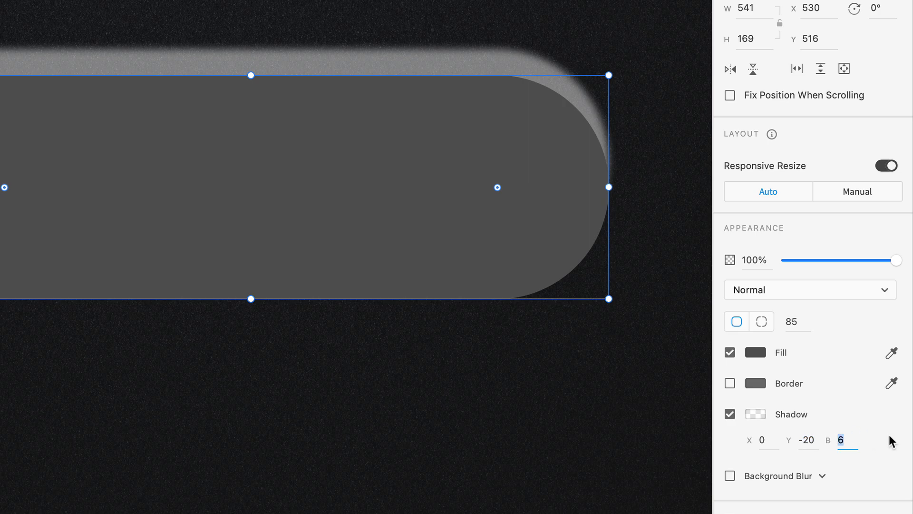
type("3")
Set the pill to Object Blur 5 with Overlay blending, and name its layer Indent.
left_click(821, 475)
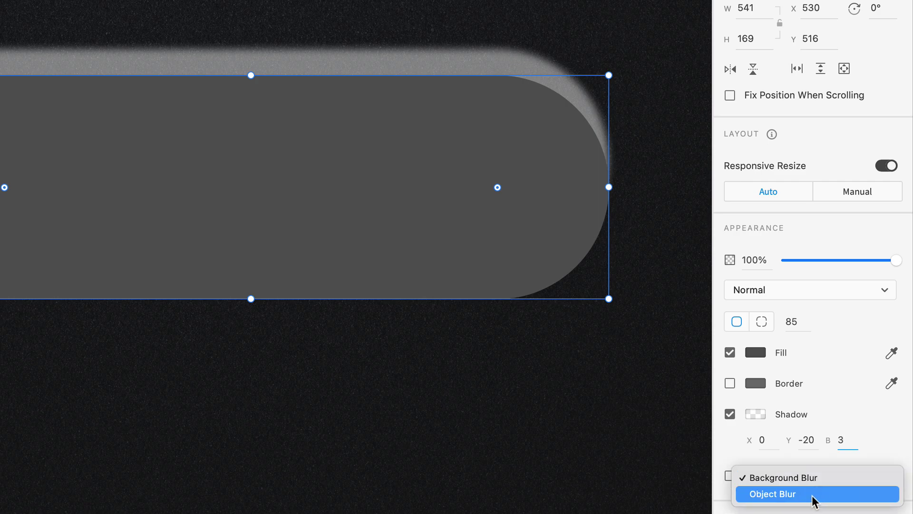
left_click(813, 494)
left_click(768, 502)
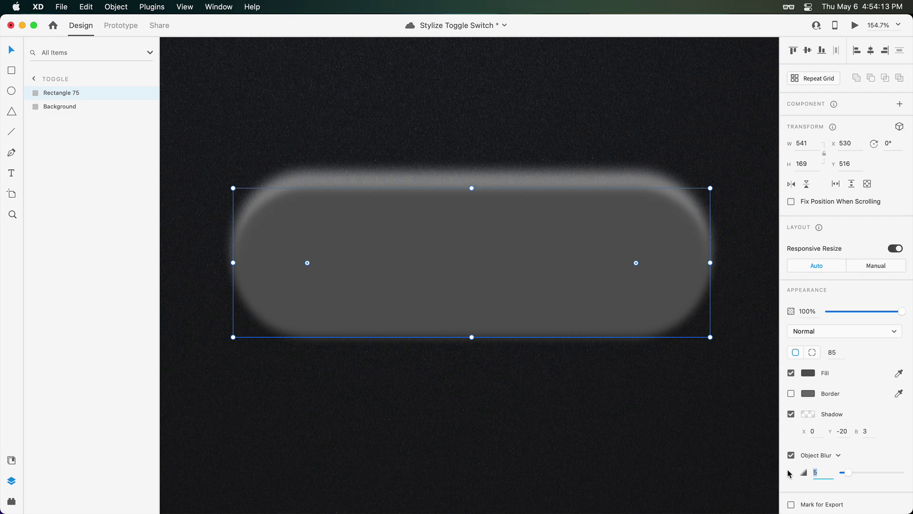
left_click(882, 333)
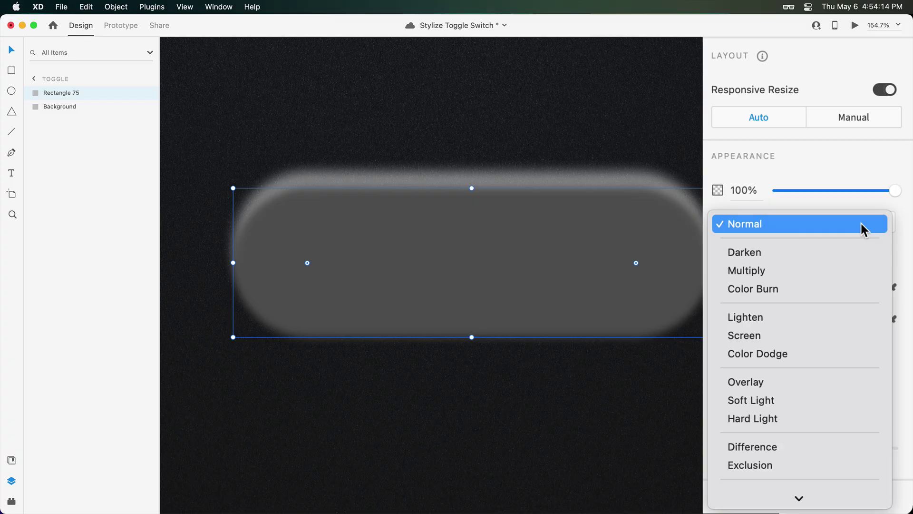
left_click(828, 382)
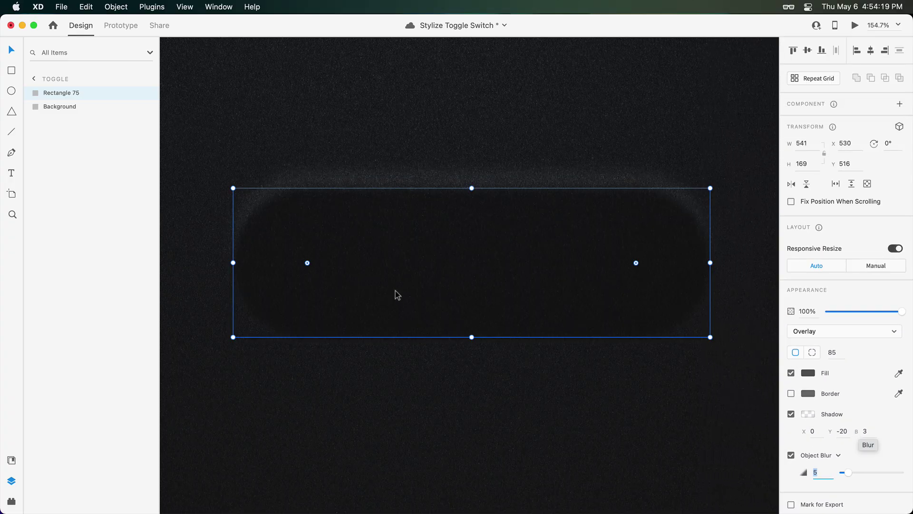
double_click(63, 92)
type("Indent")
key("Return")
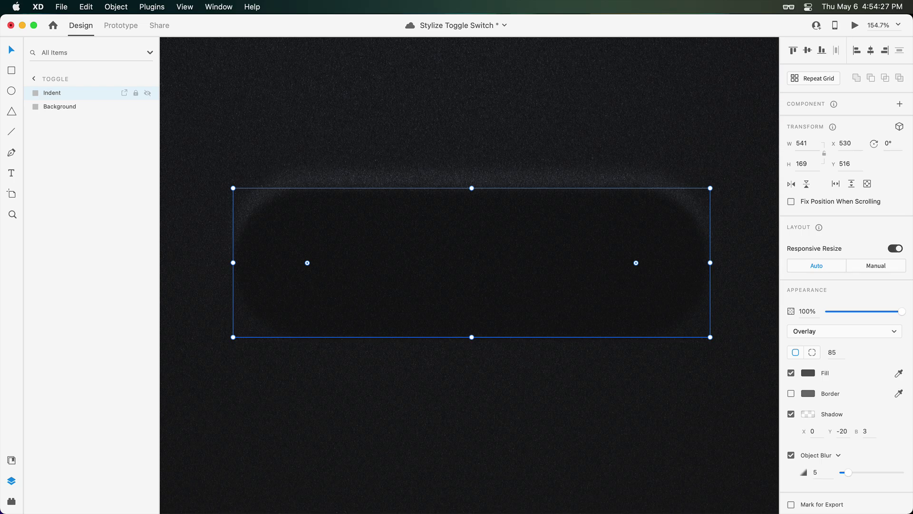
Save, then duplicate the Indent shape and name the copy Plate.
key("super+s")
key("super+d")
double_click(55, 92)
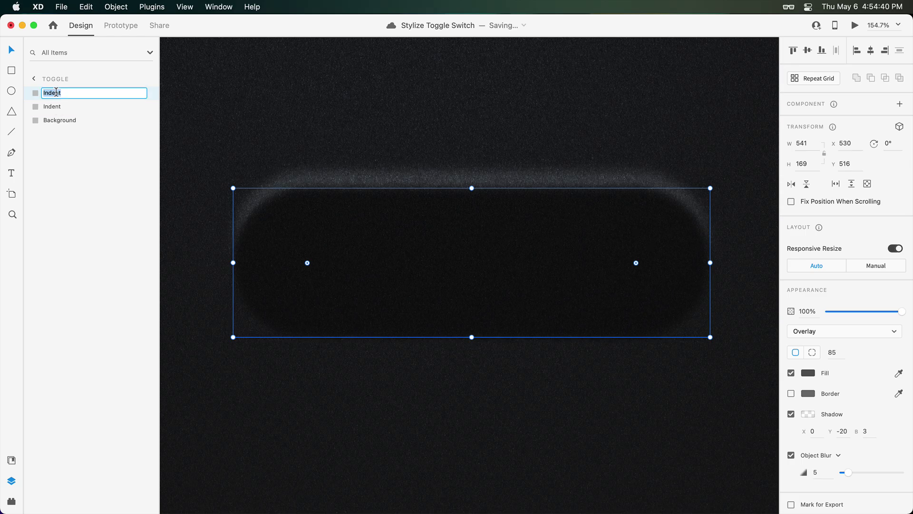
type("Plate")
key("Return")
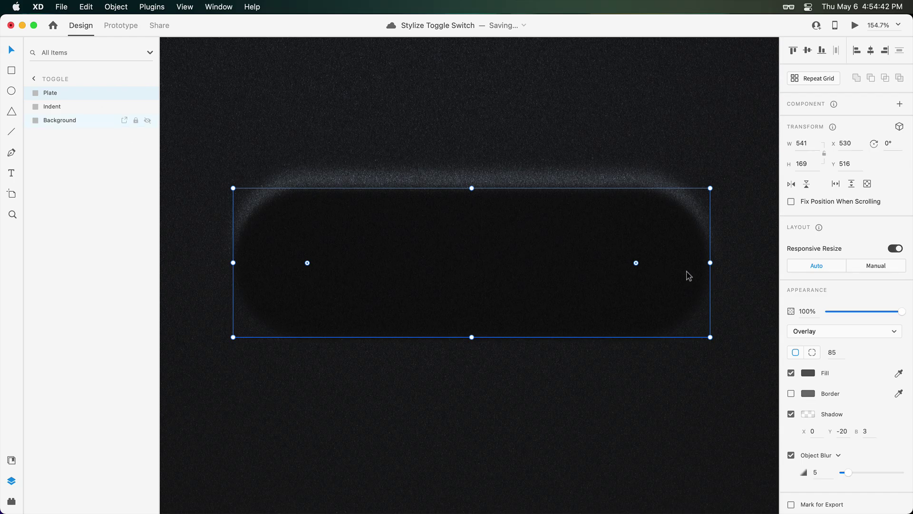
Shrink Plate slightly to about 509 by 139 and save.
left_click_drag(710, 262, 696, 263)
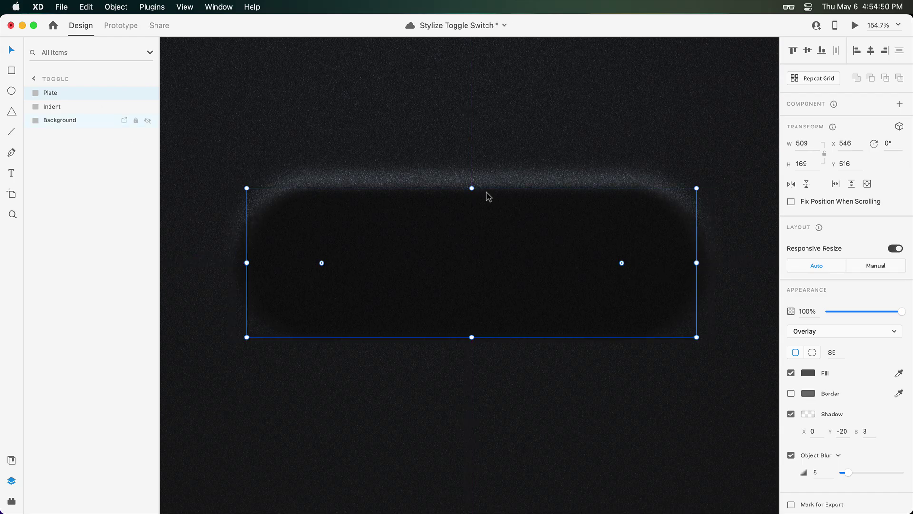
left_click_drag(472, 188, 472, 201)
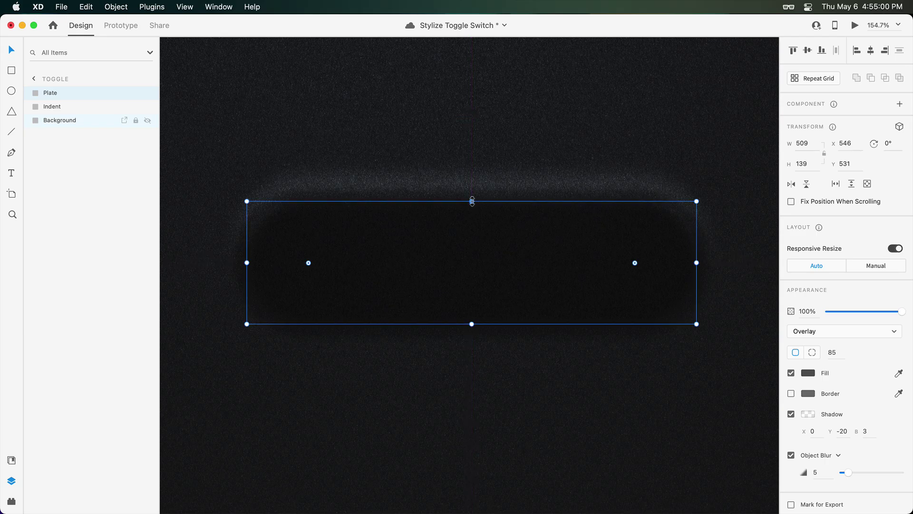
key("super+s")
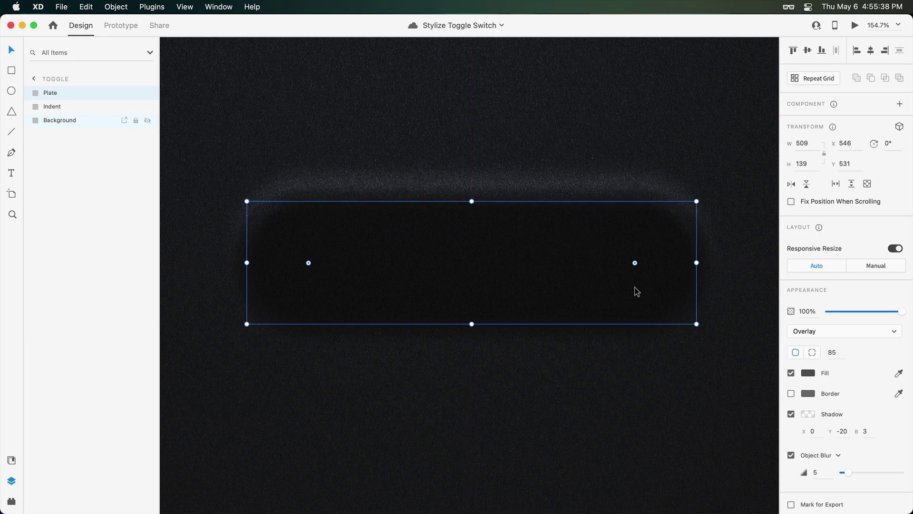
Remove Plate's blur and glow, and fill it with the dark stock texture image.
left_click(791, 454)
left_click(790, 413)
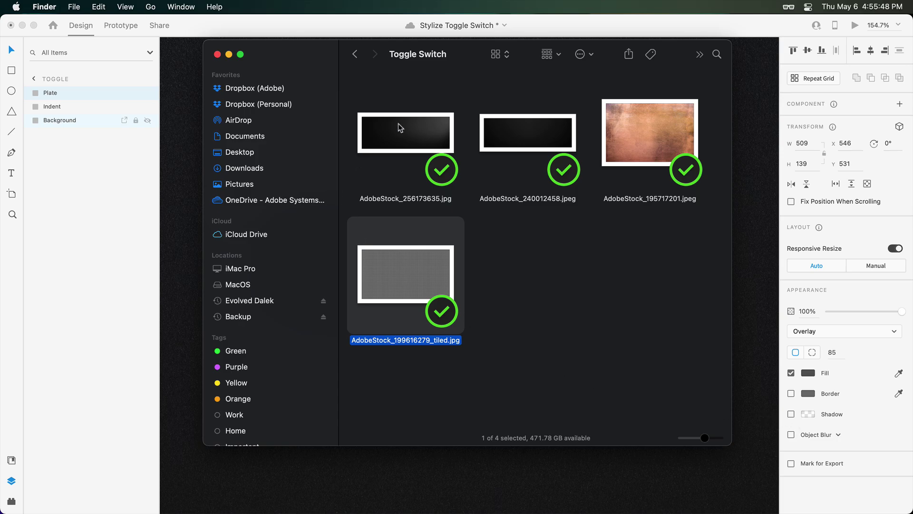
left_click_drag(398, 128, 464, 249)
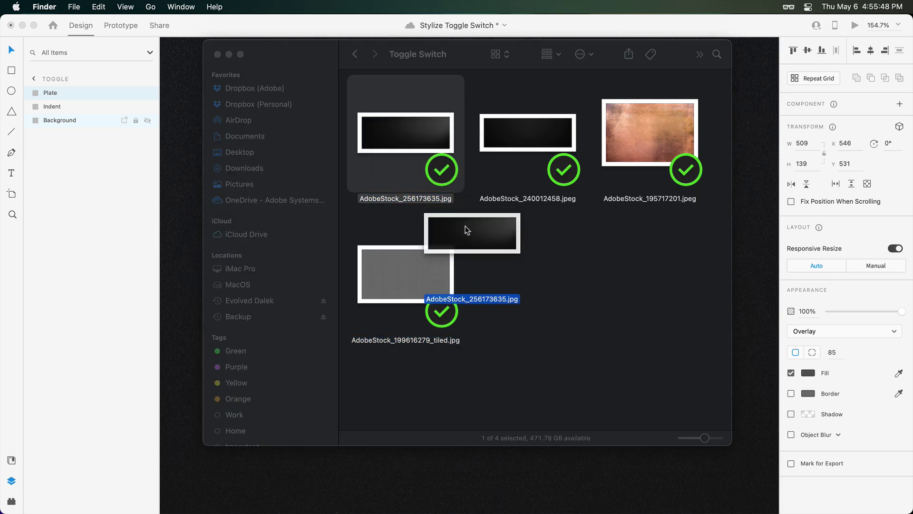
Scale the texture up inside Plate and set its blend mode to Normal.
double_click(464, 248)
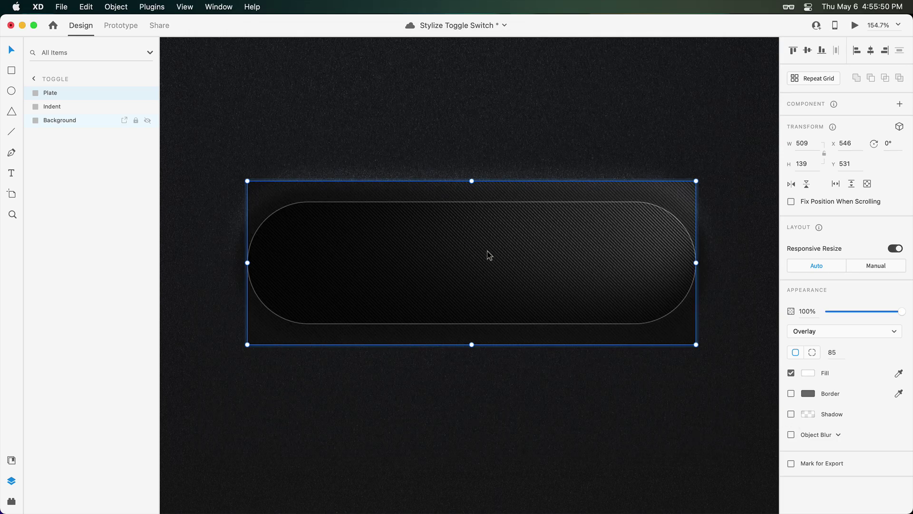
left_click_drag(704, 347, 747, 401)
key("Escape")
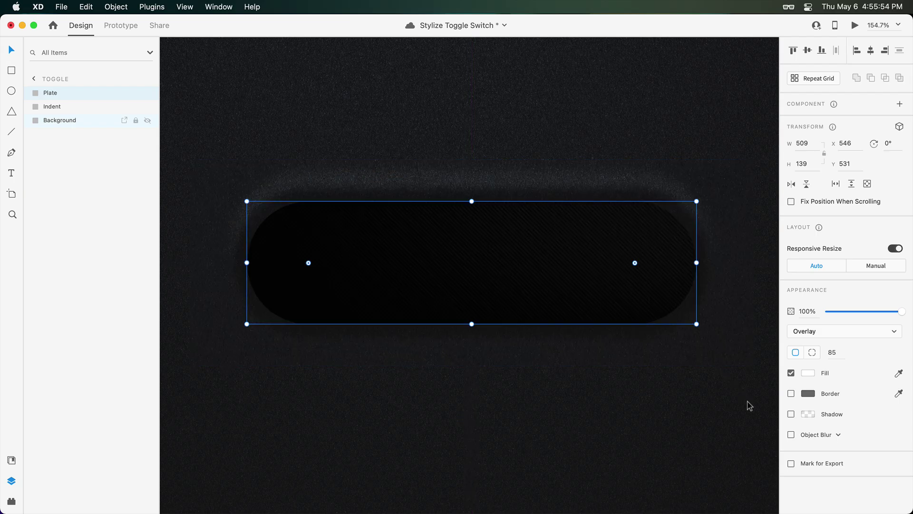
left_click(826, 331)
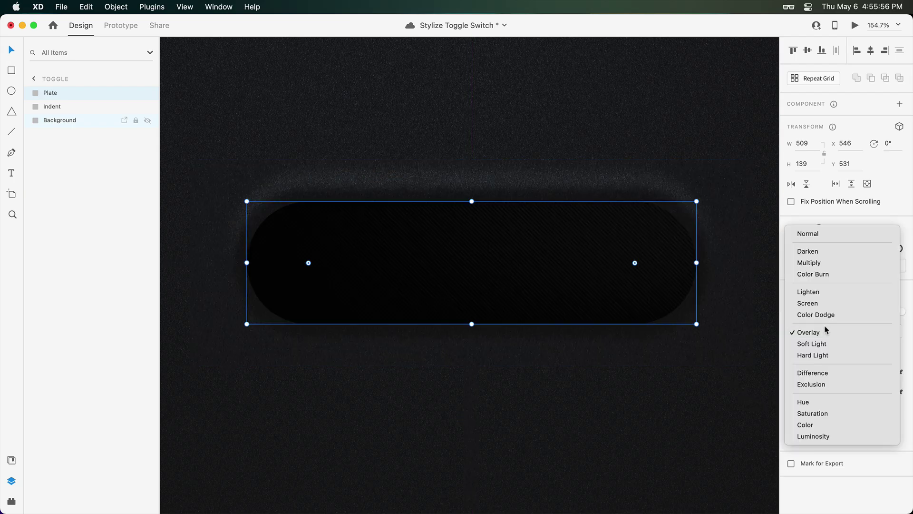
left_click(826, 233)
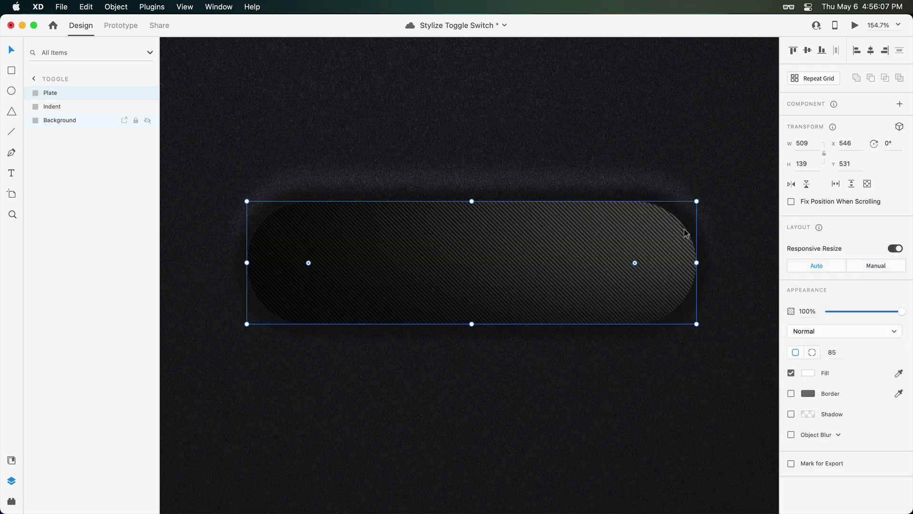
Duplicate Plate as a layer named Screen with a #FFFFFF fill.
key("super+d")
double_click(49, 93)
type("Screen")
key("Return")
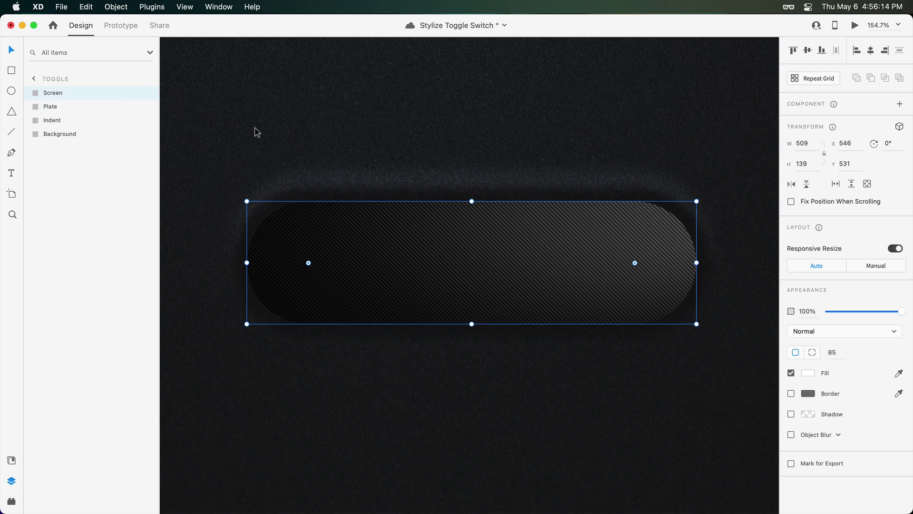
left_click(808, 373)
type("ffffff")
key("Return")
Shrink Screen evenly to 485 by 115, leaving a thin plate rim.
left_click_drag(471, 201, 473, 211)
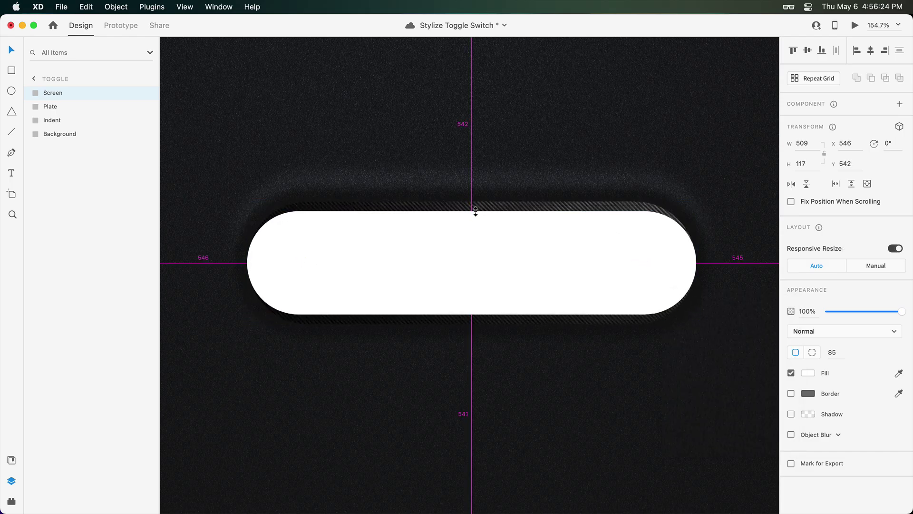
left_click_drag(696, 263, 686, 260)
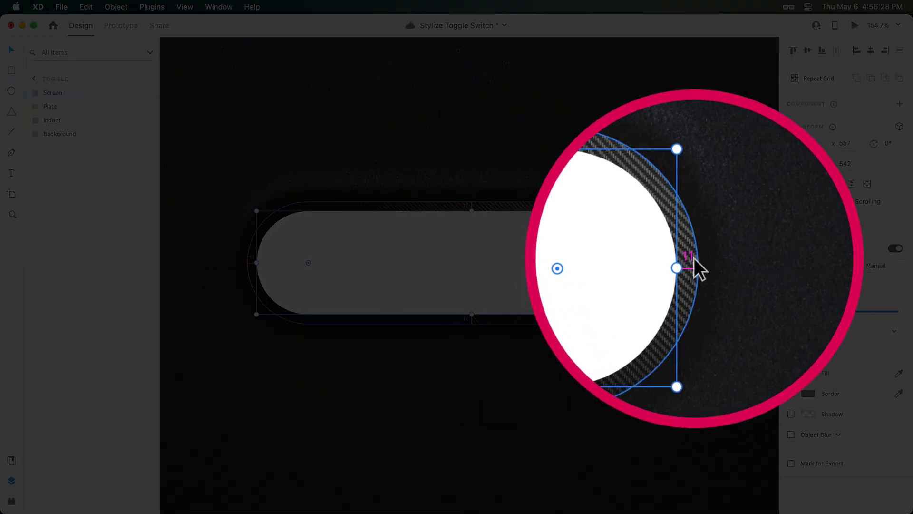
left_click_drag(696, 259, 694, 263)
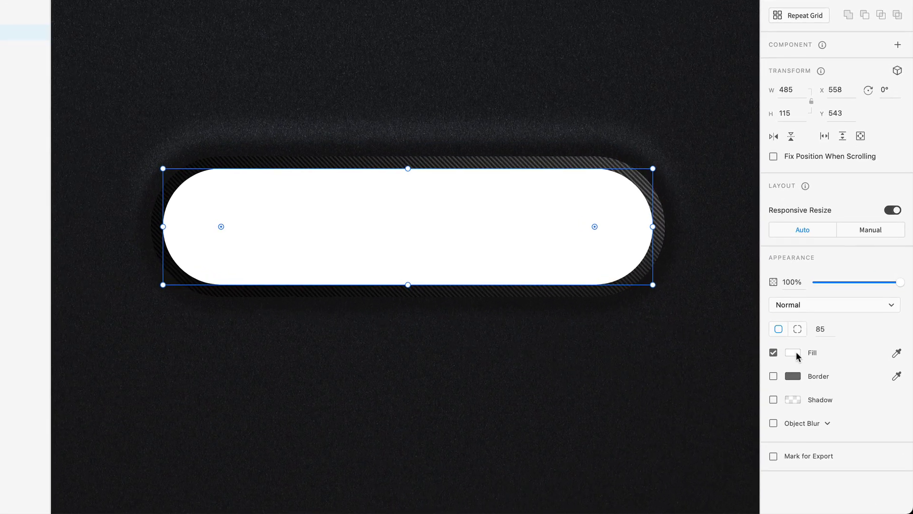
Switch Screen's fill to a linear gradient running horizontally edge to edge.
left_click(809, 372)
left_click(635, 238)
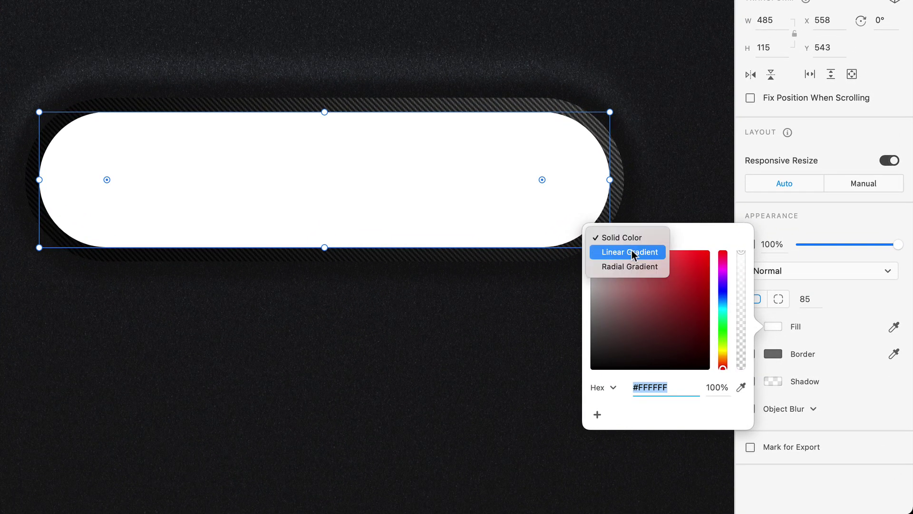
left_click(633, 251)
left_click_drag(324, 112, 48, 247)
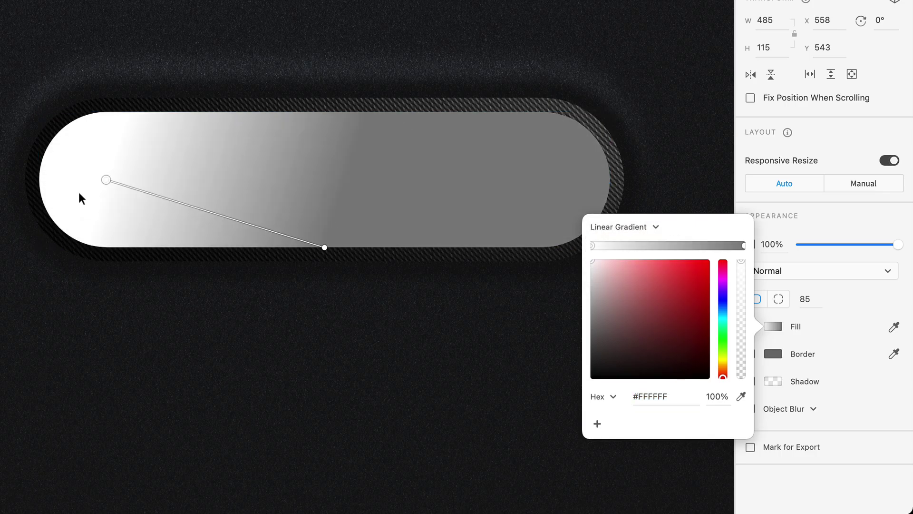
left_click(324, 247)
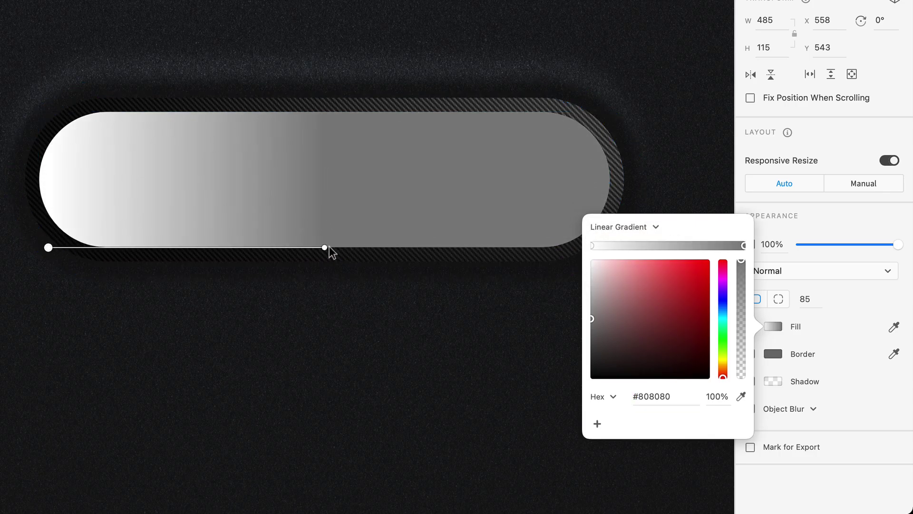
left_click_drag(325, 247, 587, 248)
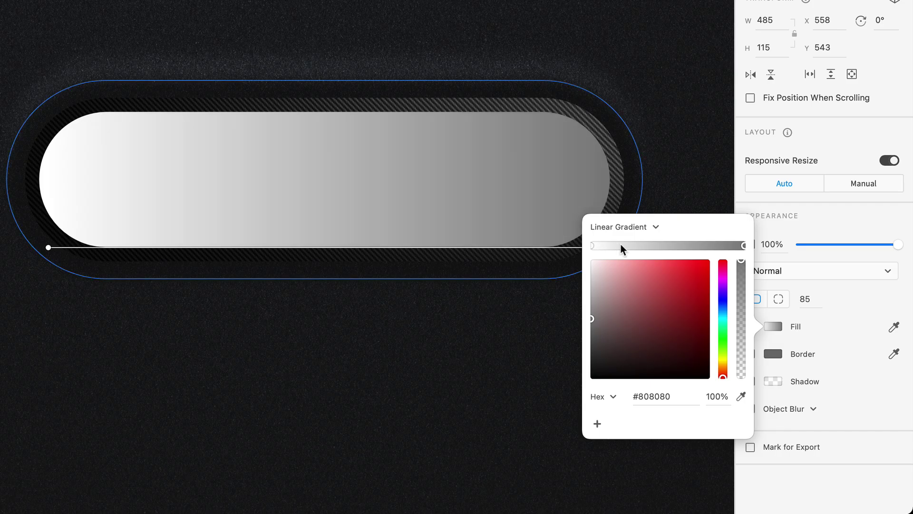
Add two middle gradient stops and colour the right and right-middle stops dark green.
left_click_drag(654, 245, 671, 244)
left_click(675, 245)
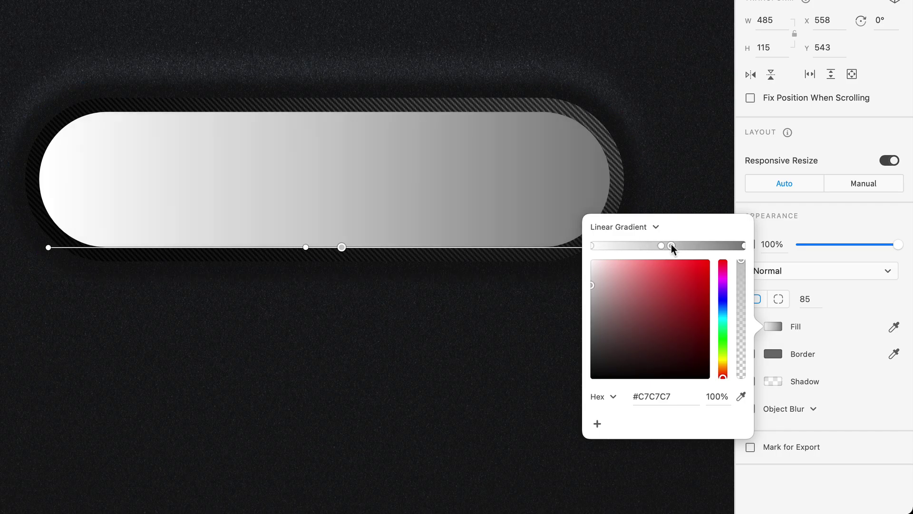
left_click(745, 246)
left_click(722, 342)
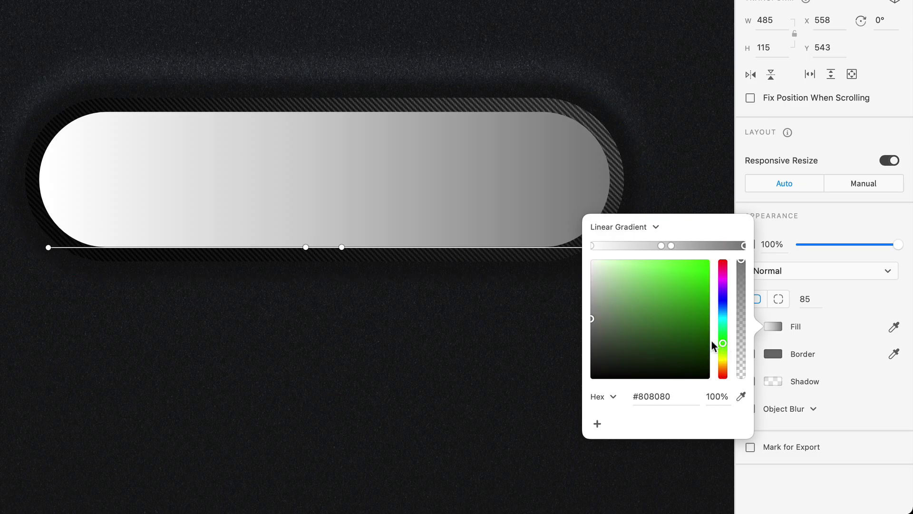
left_click_drag(709, 346, 705, 348)
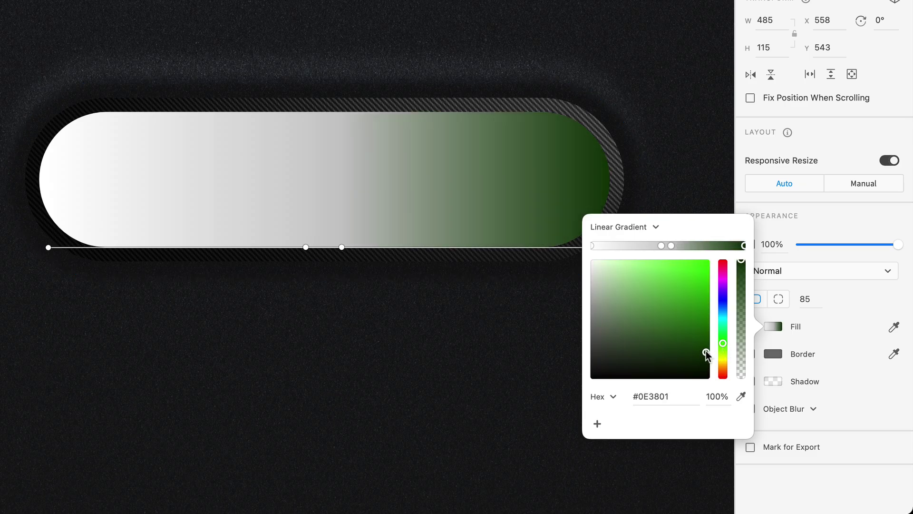
left_click(672, 245)
left_click(722, 347)
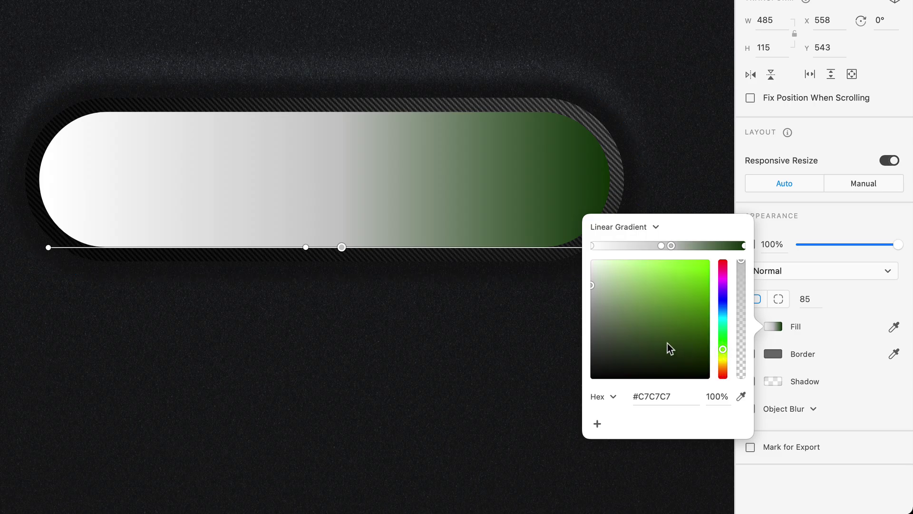
left_click(696, 352)
left_click_drag(698, 354, 698, 357)
Colour the left stops dark red and bring the middle stops together.
left_click(661, 245)
left_click_drag(723, 278, 723, 262)
left_click_drag(688, 347, 704, 360)
left_click(591, 245)
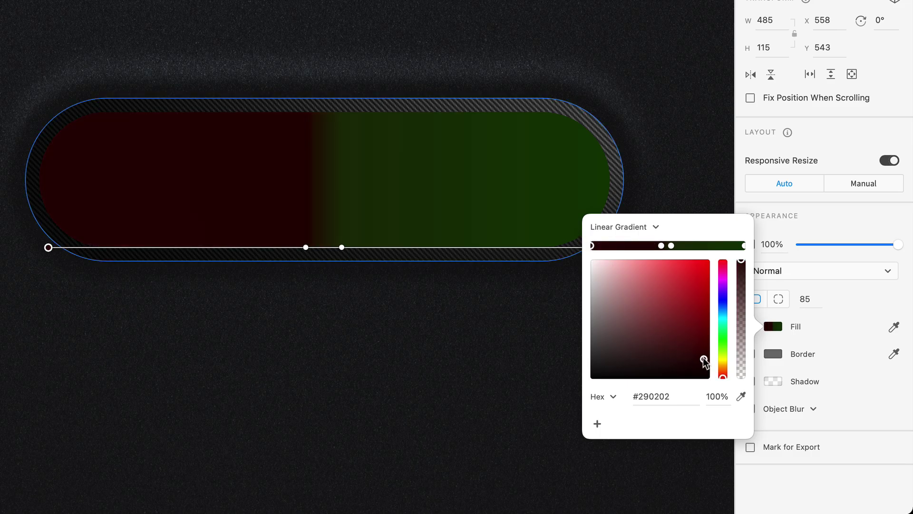
left_click_drag(661, 246, 668, 246)
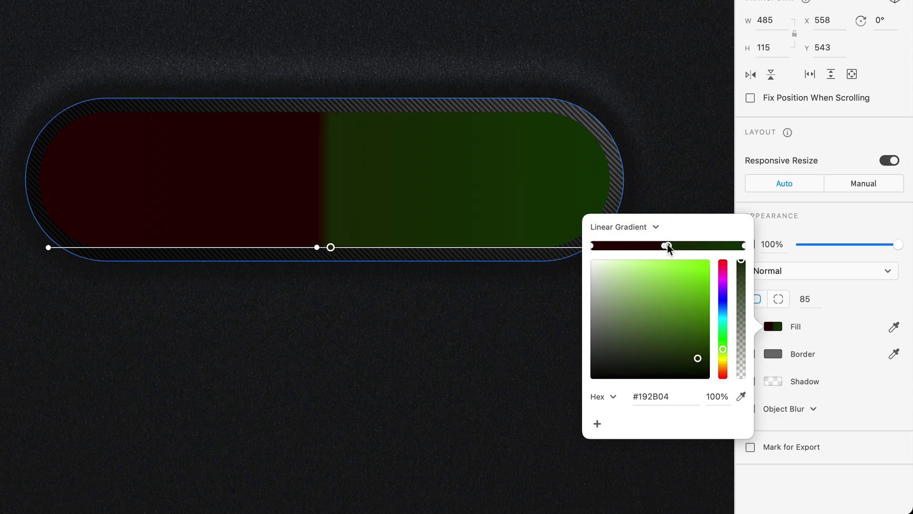
Give Screen a centred, semi-transparent #1A1A1A border of size 3.
left_click(818, 346)
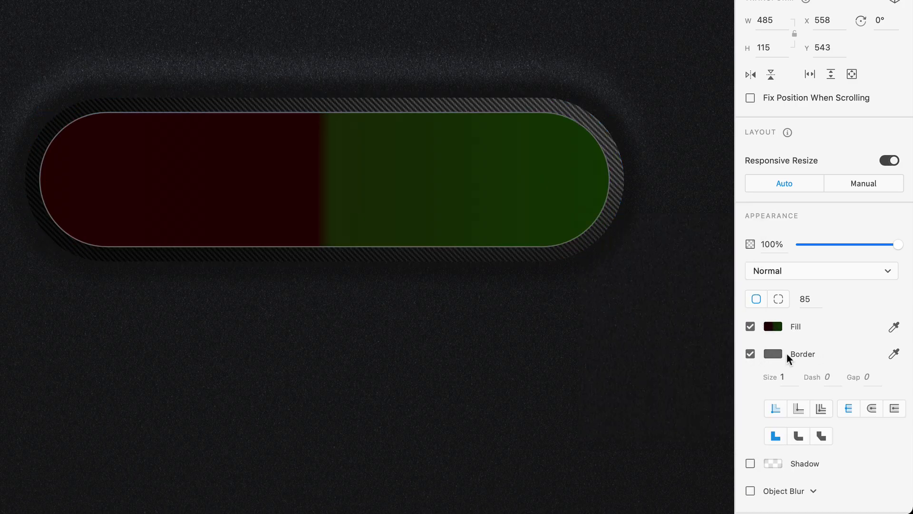
left_click(773, 353)
left_click_drag(673, 357, 591, 374)
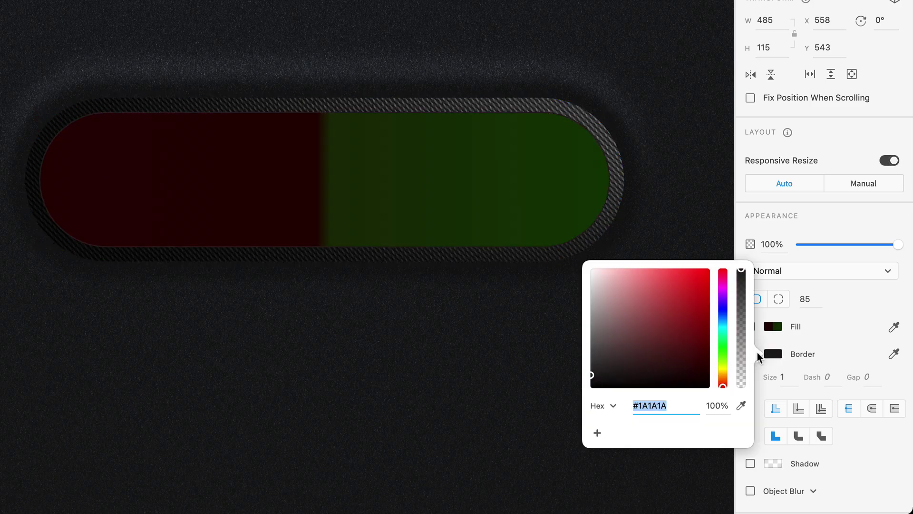
mouse_move(741, 341)
left_mouse_down()
mouse_move(746, 334)
mouse_move(775, 368)
left_mouse_up()
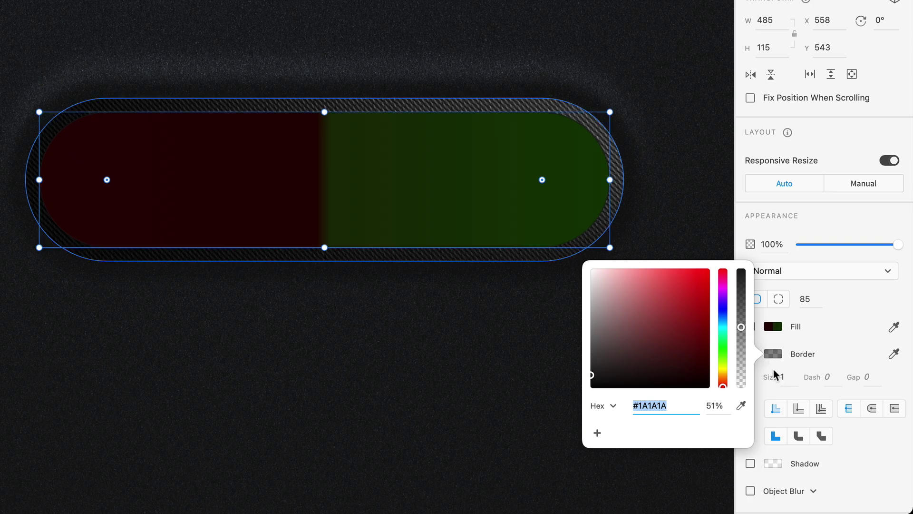
left_click(775, 373)
type("3")
left_click(798, 408)
scroll(798, 410, "down", 1)
Add a faint white shadow to Screen at 6% opacity, Y 3, blur 1.
left_click(751, 446)
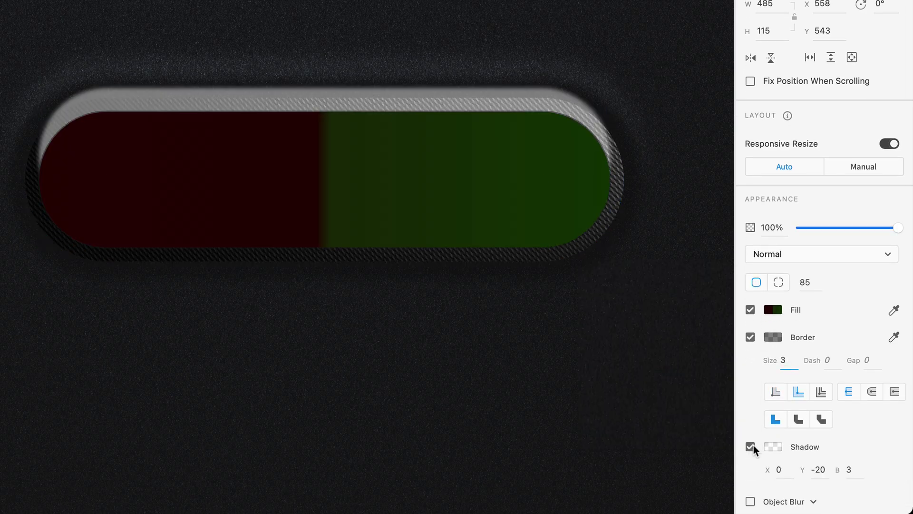
left_click(777, 446)
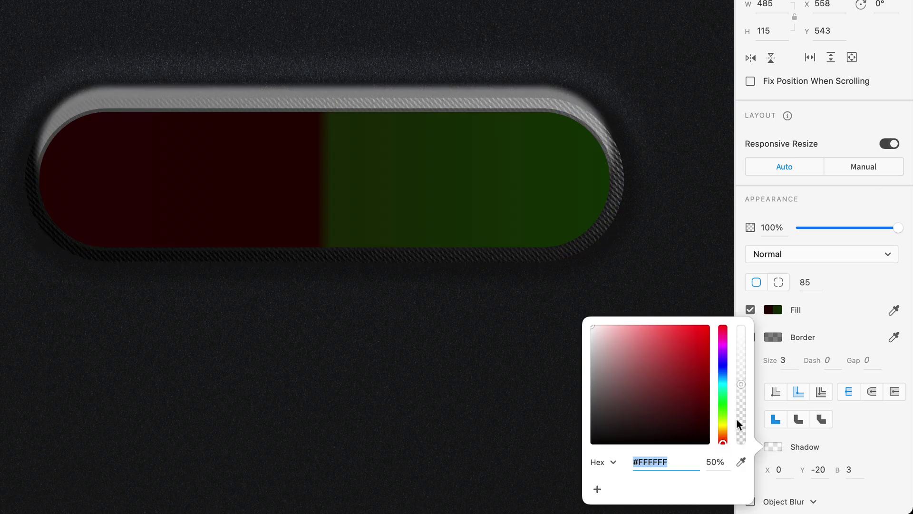
left_click_drag(739, 421, 744, 435)
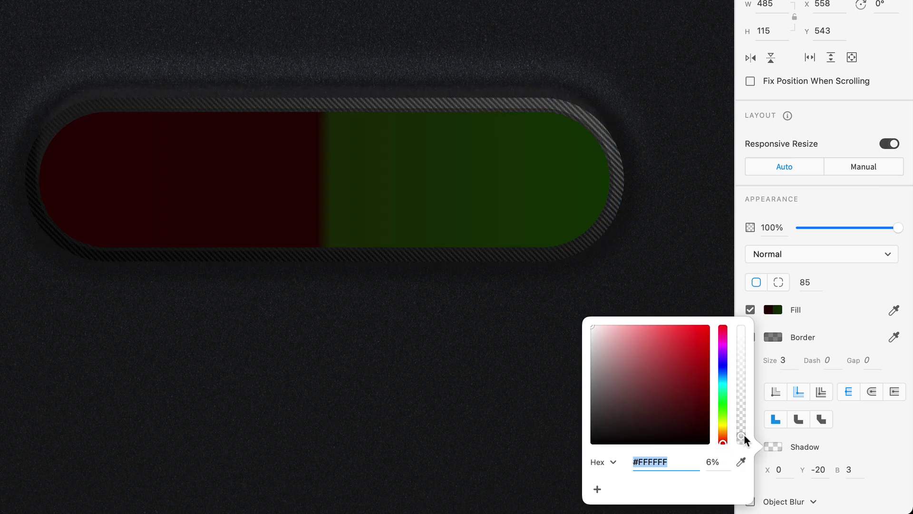
left_click(820, 469)
type("3")
left_click(853, 468)
type("1")
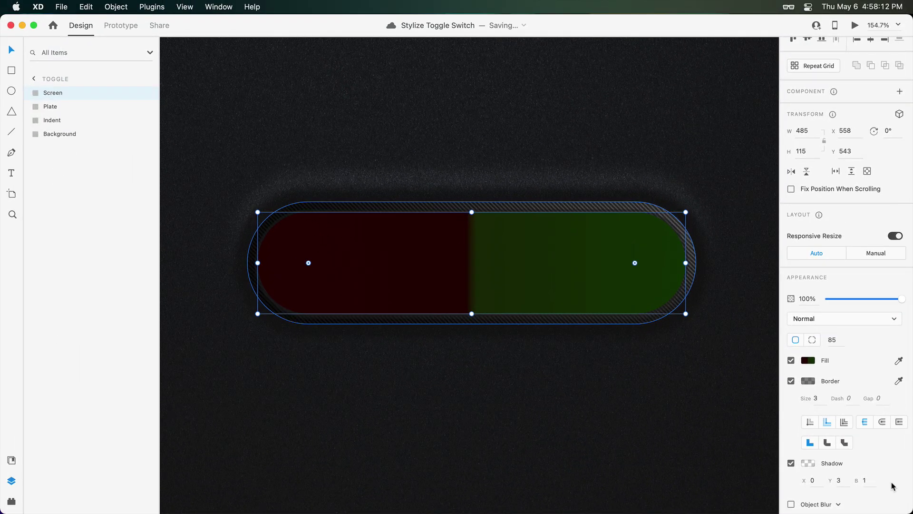
Duplicate Screen and name the copy 'Screen, texture'.
key("super+d")
double_click(55, 92)
key("Right")
type(", te")
key("Return")
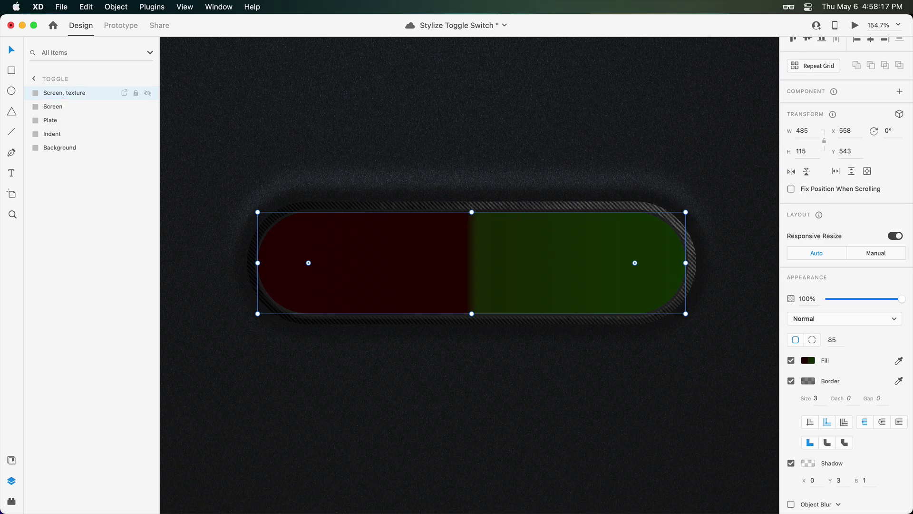
Remove the copy's shadow and border and fill it with the tiled grid texture.
left_click(791, 463)
left_click(791, 380)
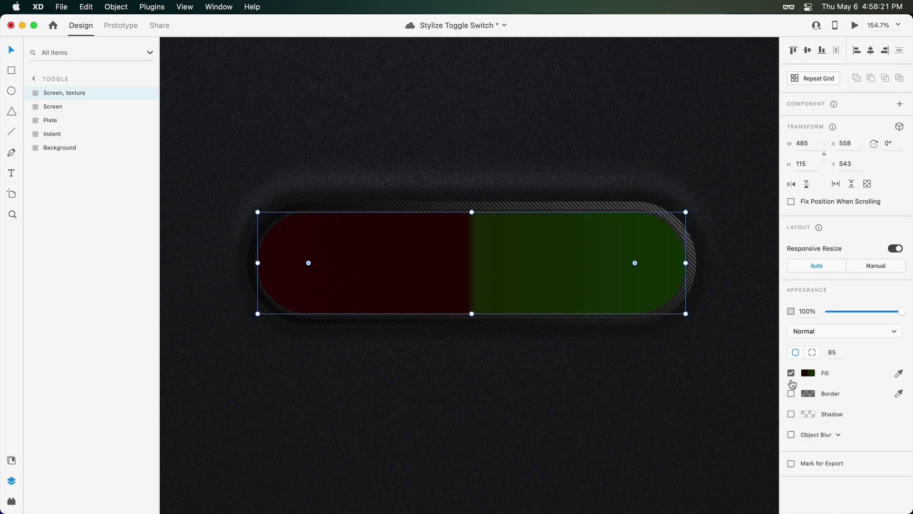
key("super+Tab")
left_click_drag(405, 274, 514, 265)
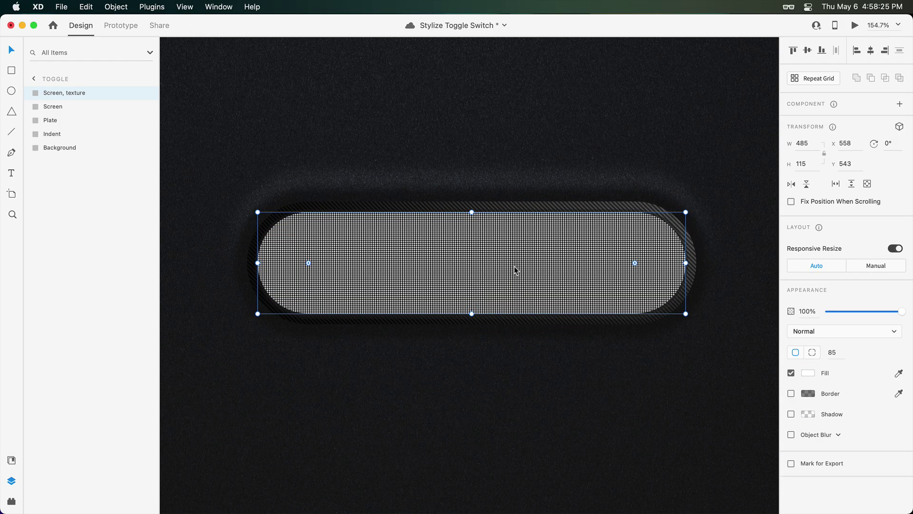
Set the texture layer to Color Dodge at 10% opacity.
left_click(844, 331)
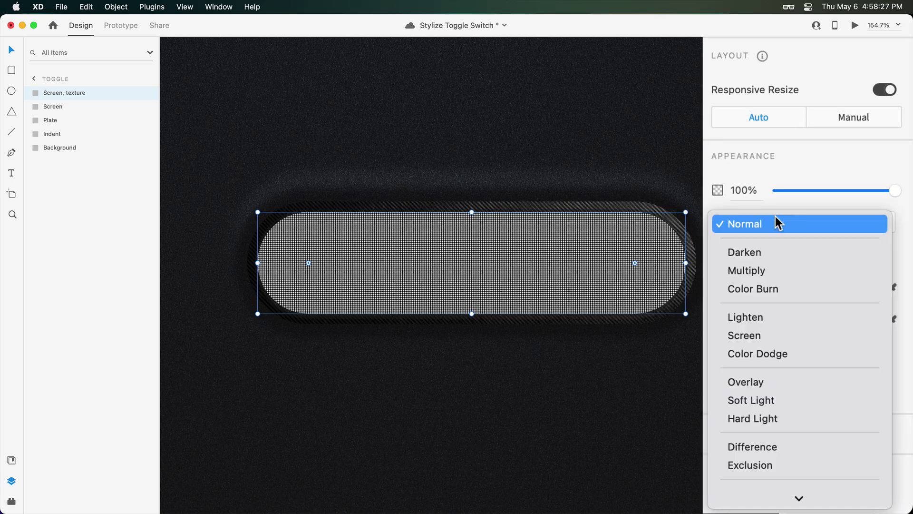
left_click(781, 354)
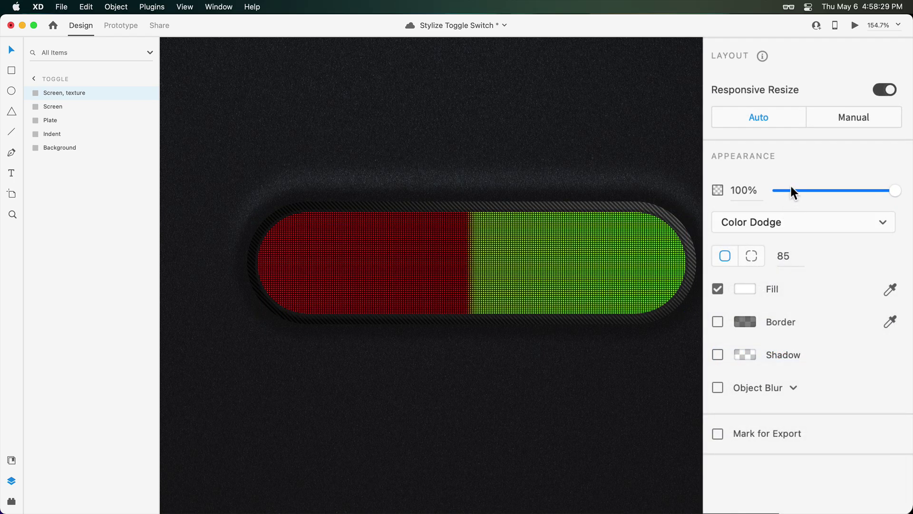
left_click(790, 190)
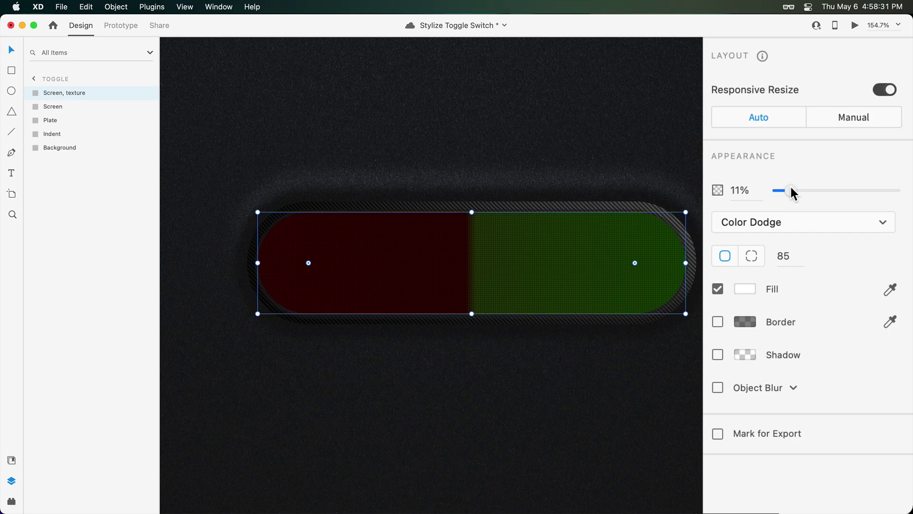
left_click_drag(790, 191, 788, 192)
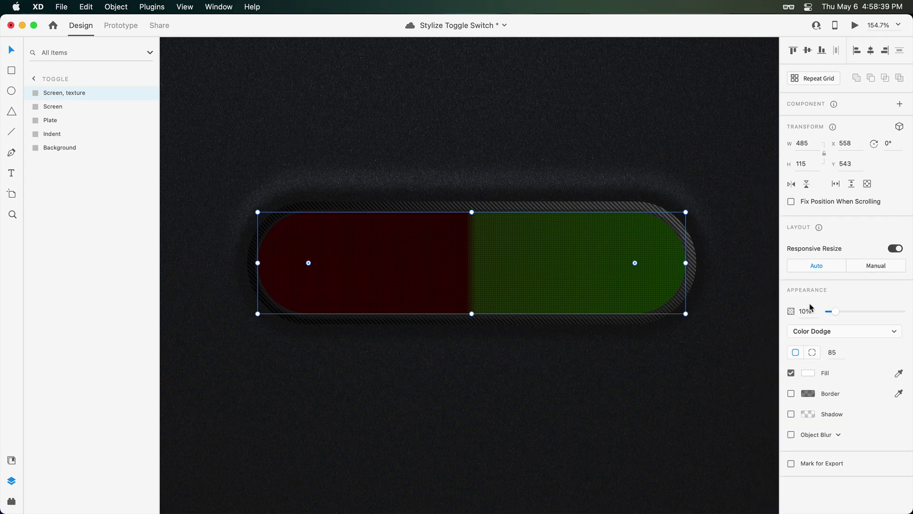
Draw a 213 circle centred over the green half and name it 'Glow, green'.
key("e")
mouse_move(497, 154)
left_mouse_down()
mouse_move(669, 305)
mouse_move(673, 331)
left_mouse_up()
key("v")
left_click_drag(611, 255, 603, 278)
left_click_drag(665, 176, 673, 169)
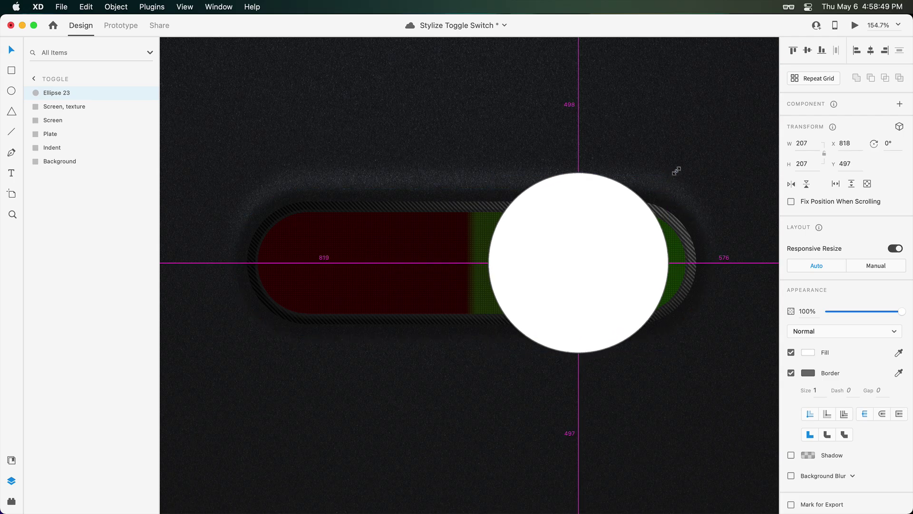
double_click(54, 93)
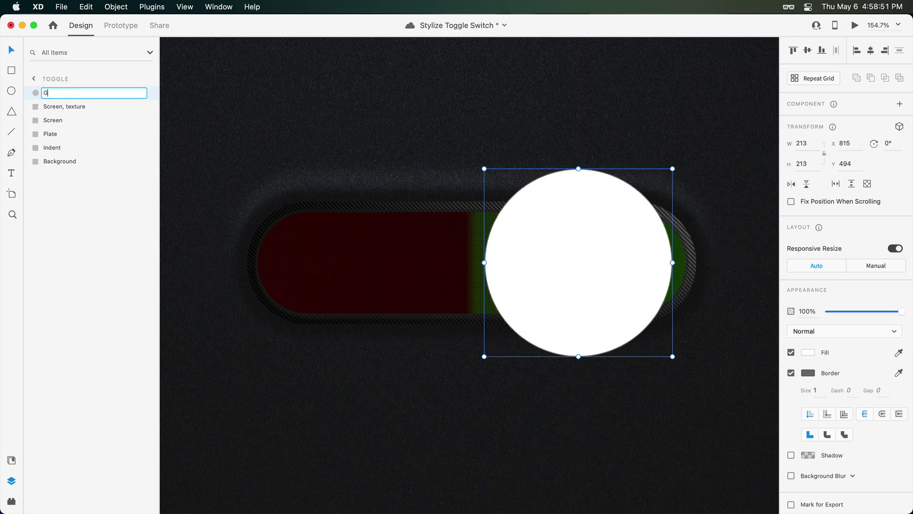
type("Glow, green")
key("Return")
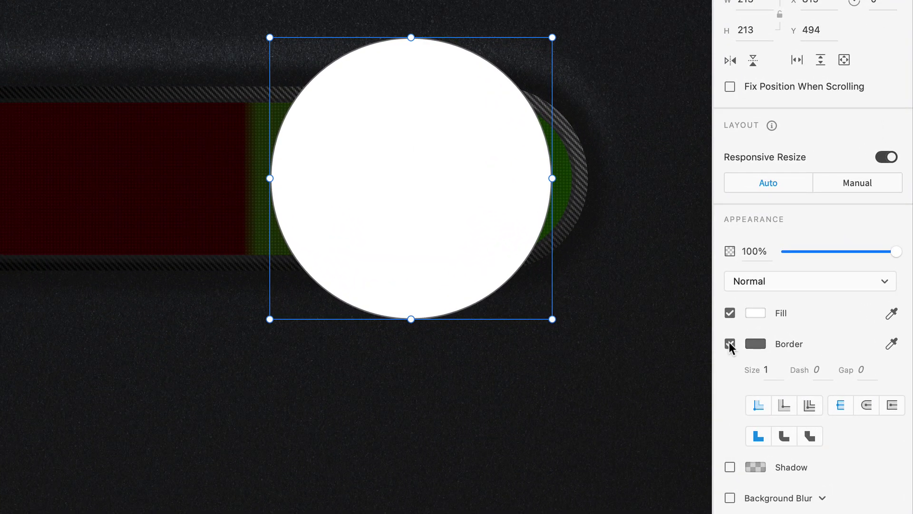
Remove the glow circle's border and give it a radial gradient fill.
left_click(729, 344)
left_click(757, 311)
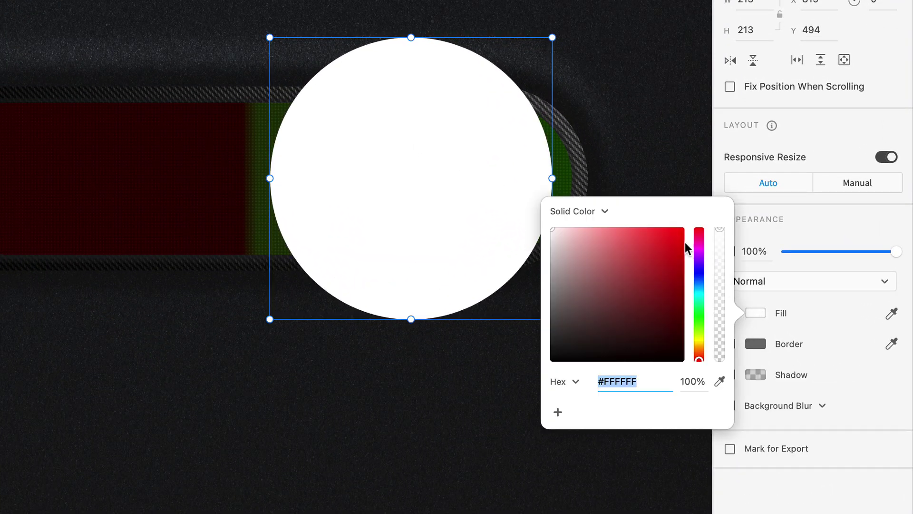
left_click(586, 212)
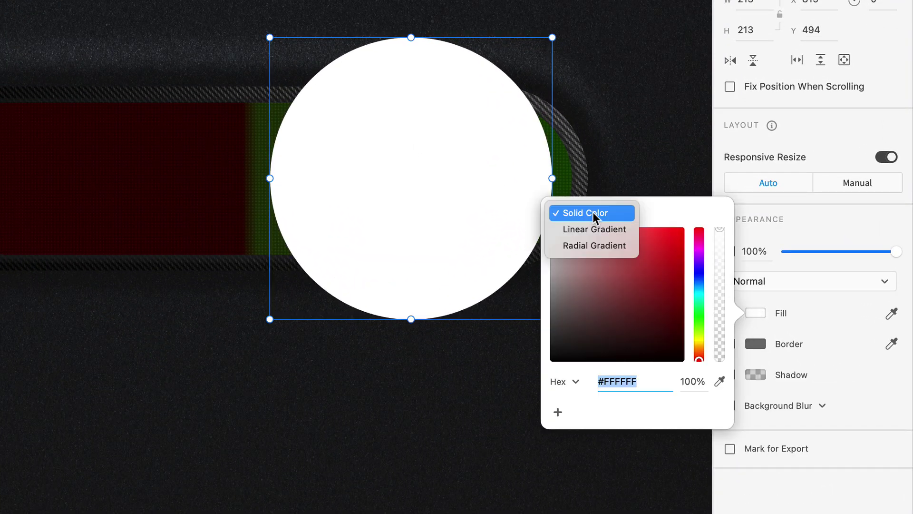
left_click(593, 245)
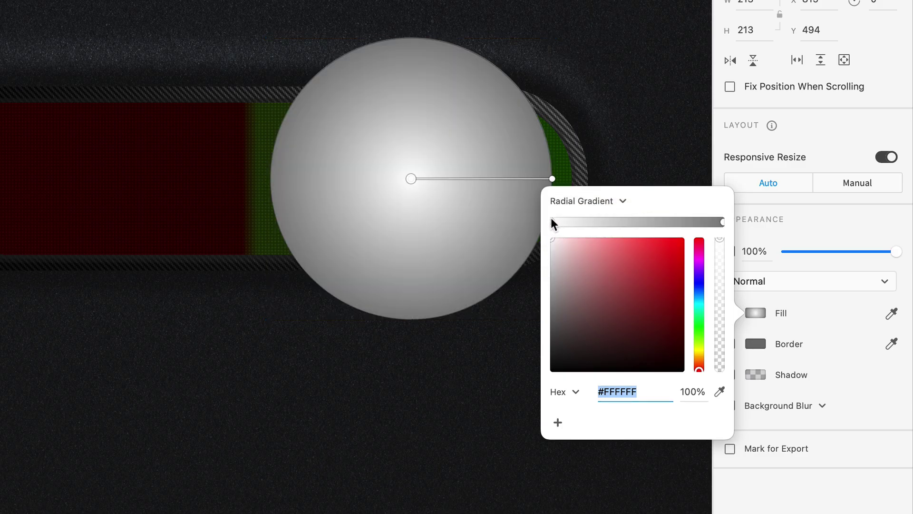
Colour the radial gradient bright green at the centre and dark green outside.
left_click(699, 336)
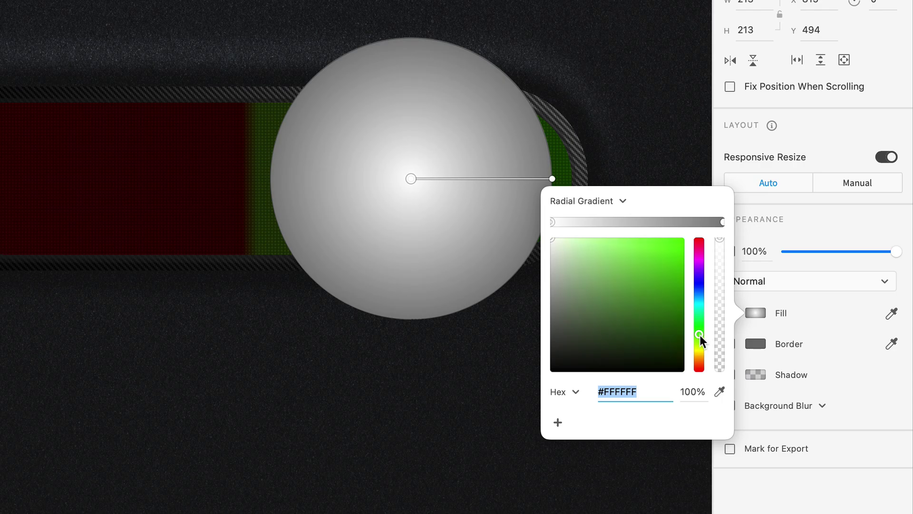
mouse_move(655, 269)
left_mouse_down()
mouse_move(653, 235)
mouse_move(636, 218)
left_mouse_up()
left_click(627, 222)
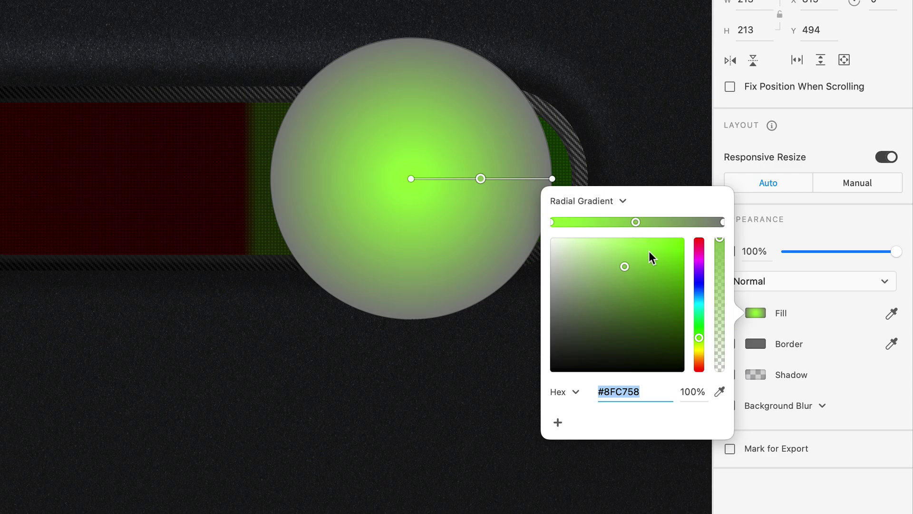
left_click_drag(652, 258, 655, 260)
left_click(722, 222)
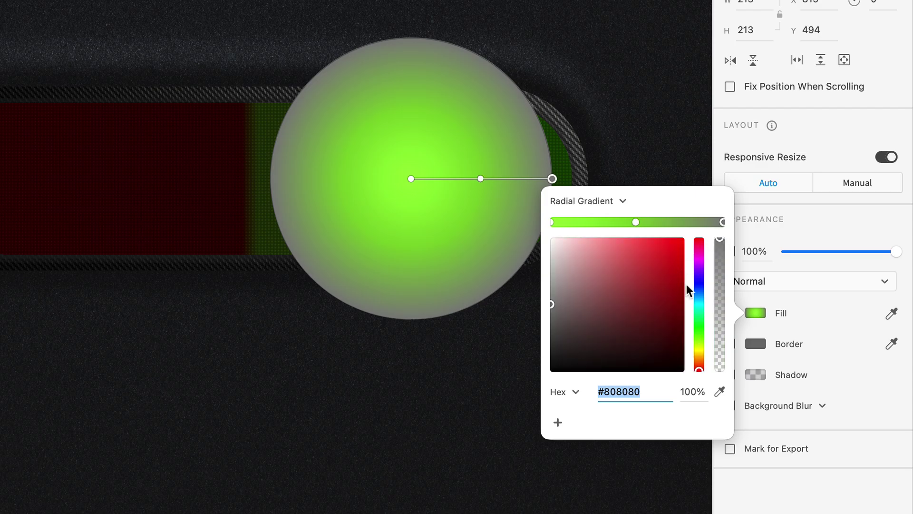
left_click_drag(699, 342, 699, 337)
left_click_drag(661, 302, 693, 317)
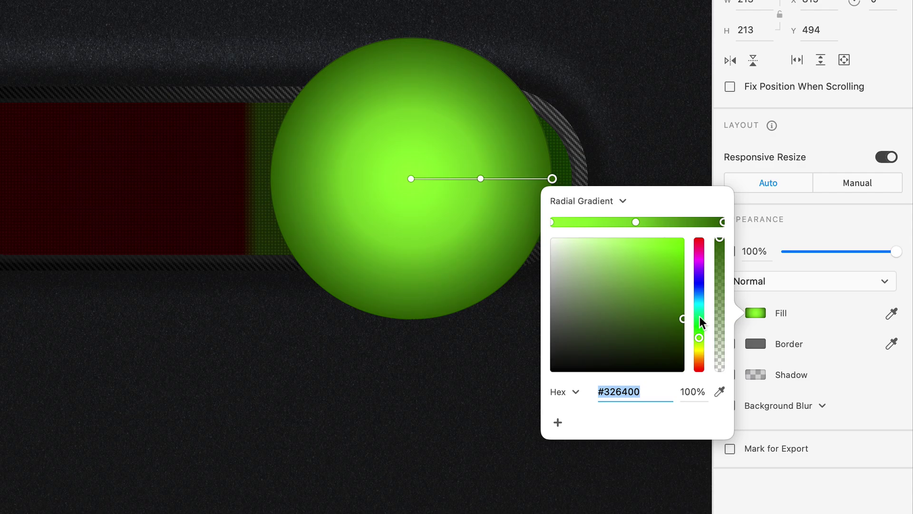
Set the glow to Color Dodge blending with an Object Blur of 50.
left_click(857, 282)
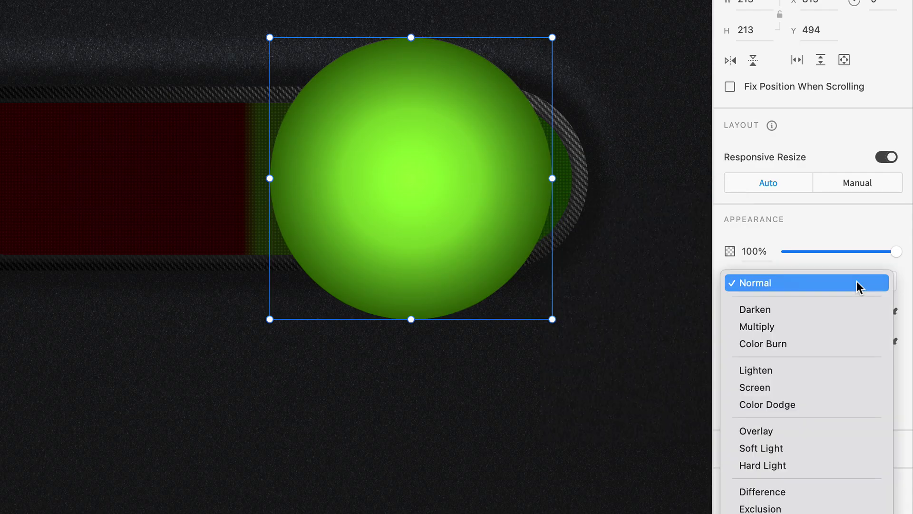
left_click(829, 409)
left_click(821, 405)
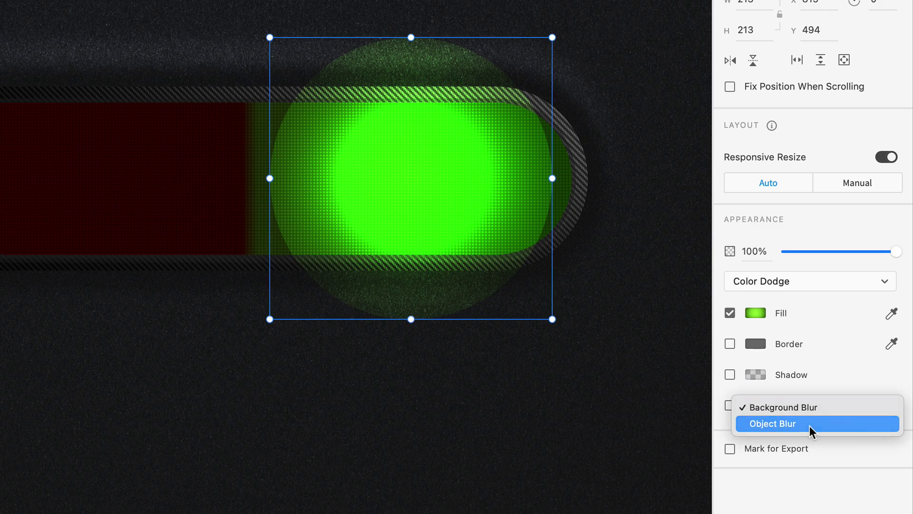
left_click(810, 426)
left_click_drag(815, 431, 902, 432)
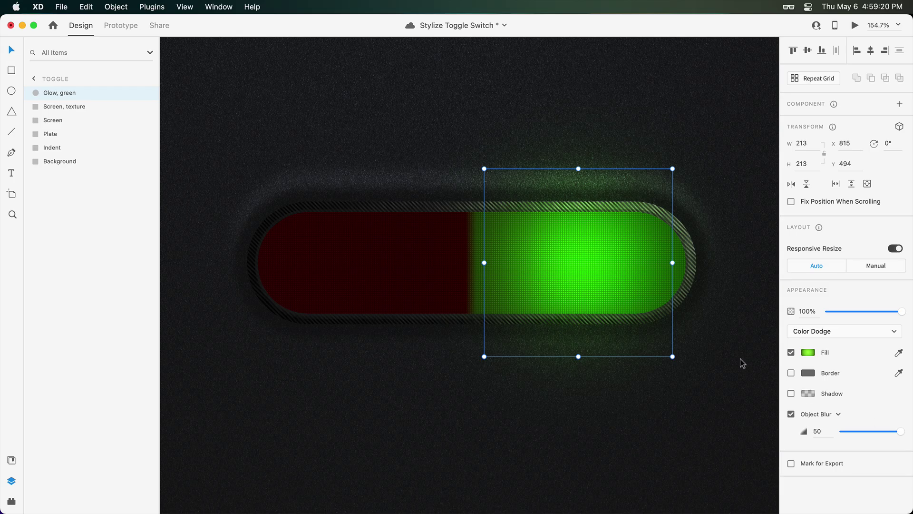
Duplicate the glow over the red half of the screen and name it 'Glow, red'.
left_click_drag(579, 253, 351, 242)
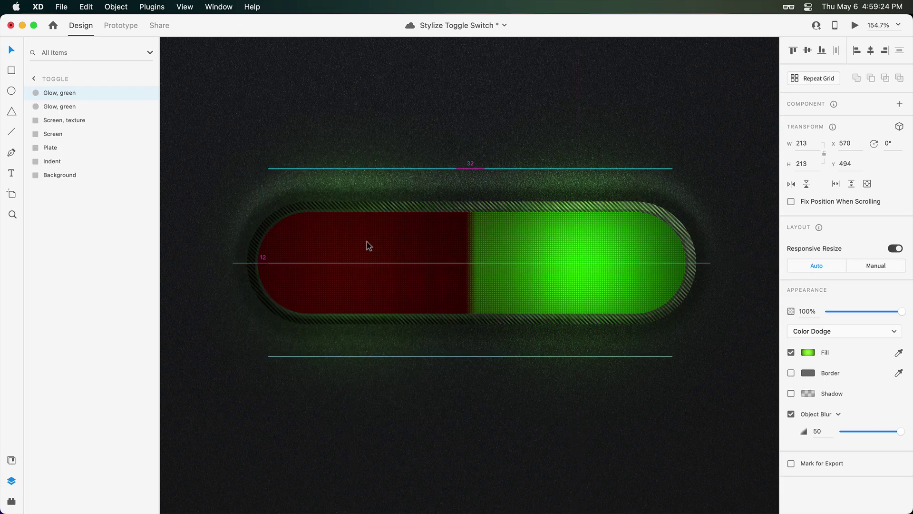
left_click_drag(352, 243, 367, 247)
double_click(65, 93)
type("red")
key("Return")
Recolour the glow's gradient stops red (#D12C2C), fade the outer stop, and set 30% opacity.
left_click(806, 354)
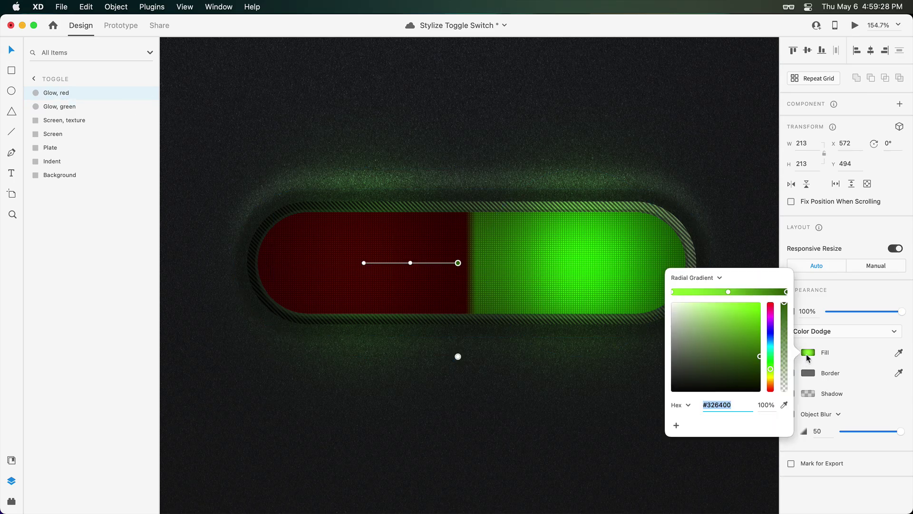
left_click_drag(771, 368, 774, 282)
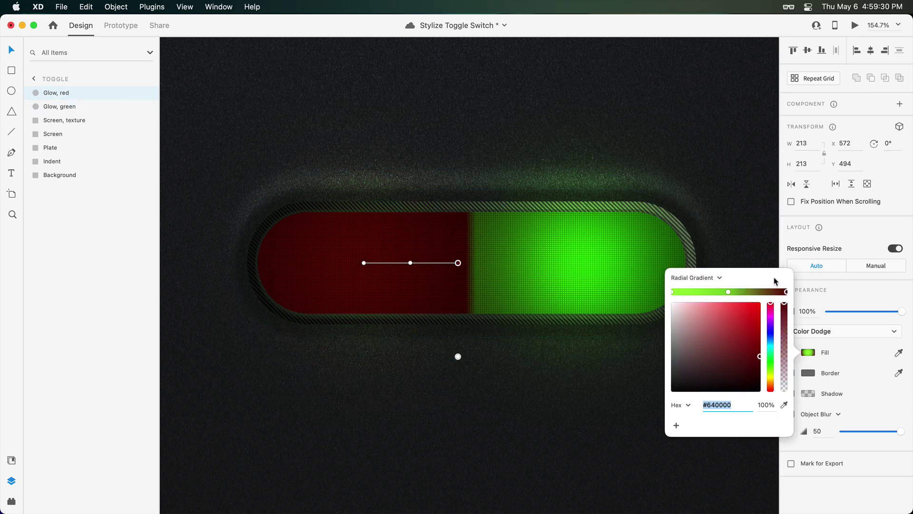
left_click(728, 292)
type("D12C2C")
key("Return")
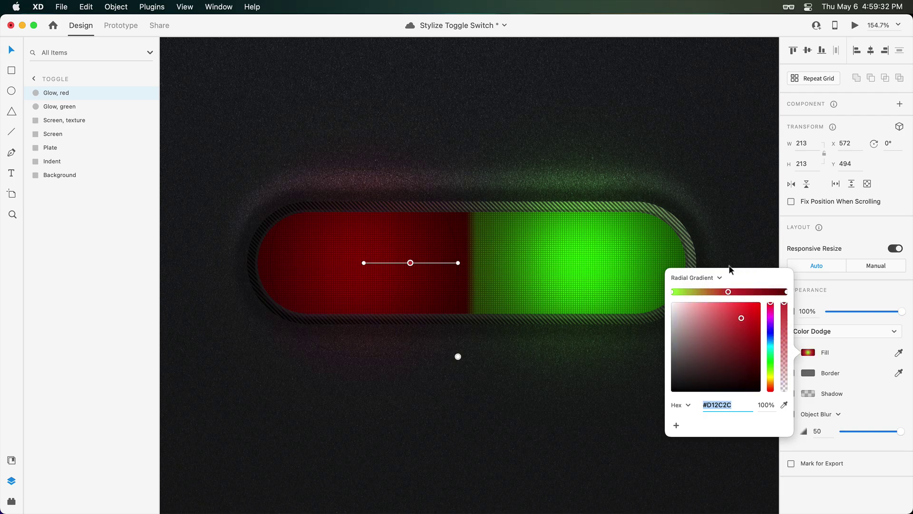
left_click(677, 293)
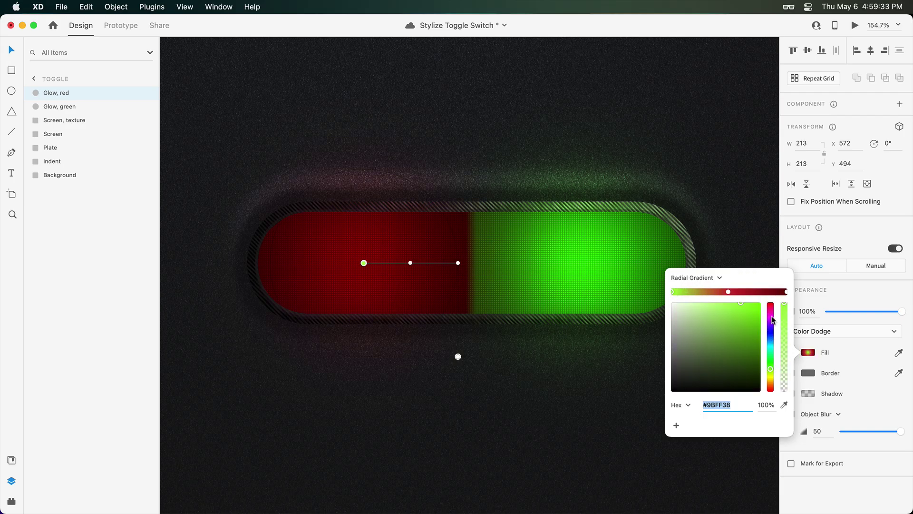
left_click_drag(773, 320, 770, 292)
left_click(728, 292)
left_click_drag(742, 318, 743, 319)
left_click(787, 291)
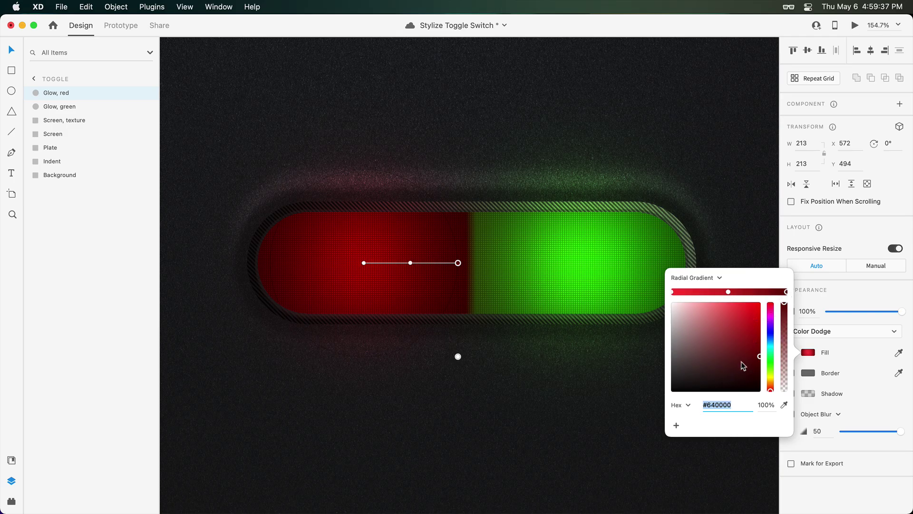
mouse_move(742, 366)
left_mouse_down()
mouse_move(759, 371)
mouse_move(785, 415)
left_mouse_up()
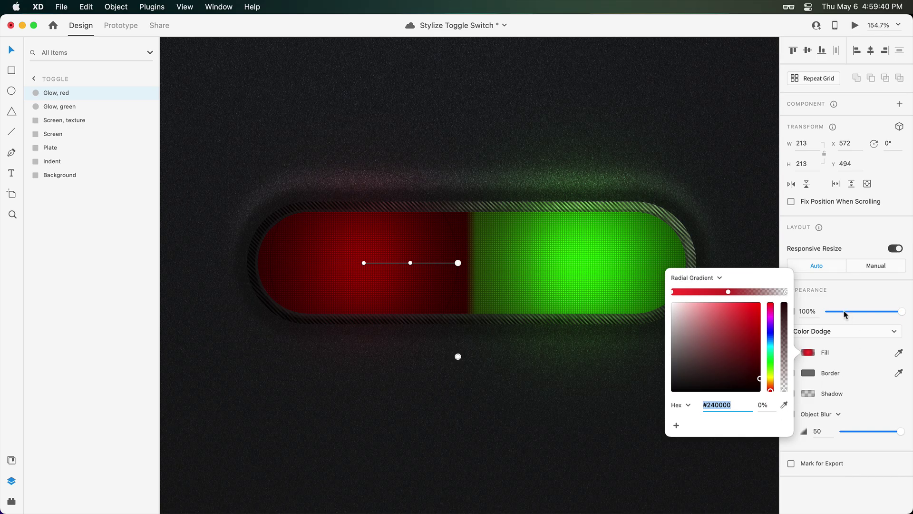
left_click_drag(851, 312, 850, 312)
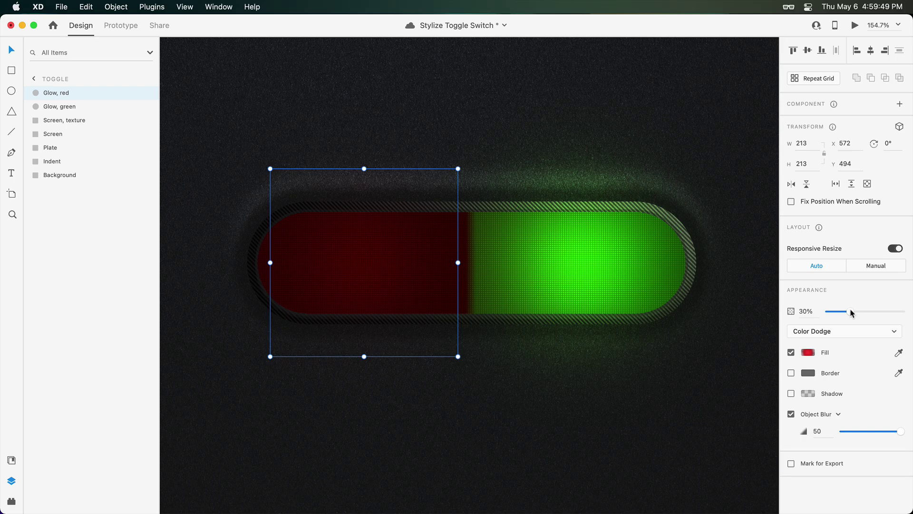
left_click(56, 149)
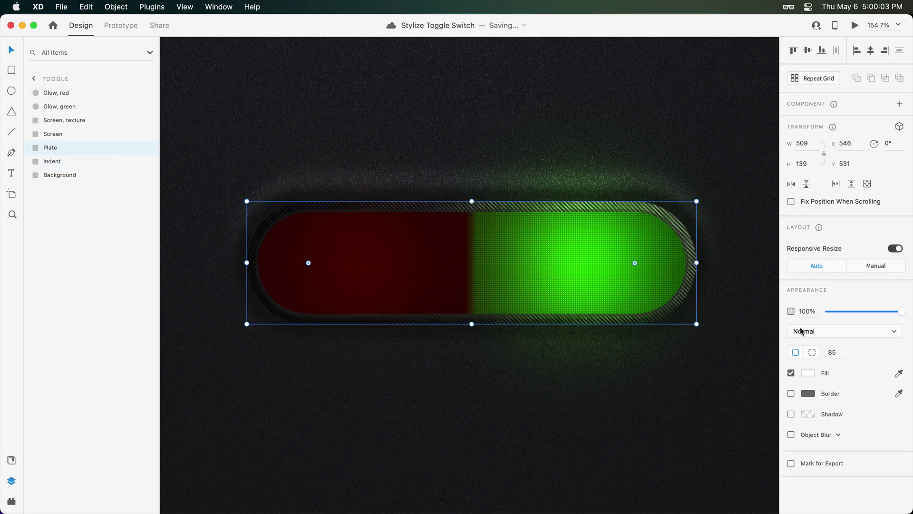
Set Plate's blend mode to Overlay, then duplicate it with Normal blending.
left_click(819, 333)
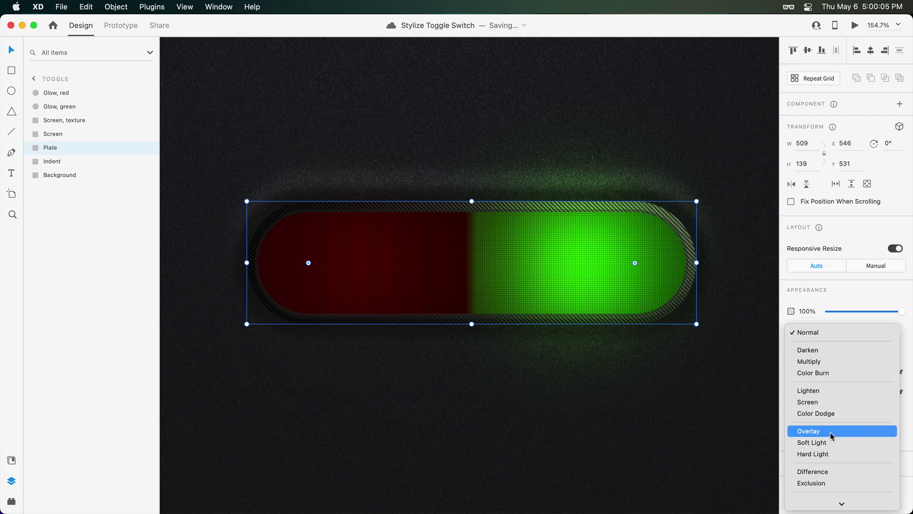
left_click(831, 433)
key("super+d")
left_click(820, 333)
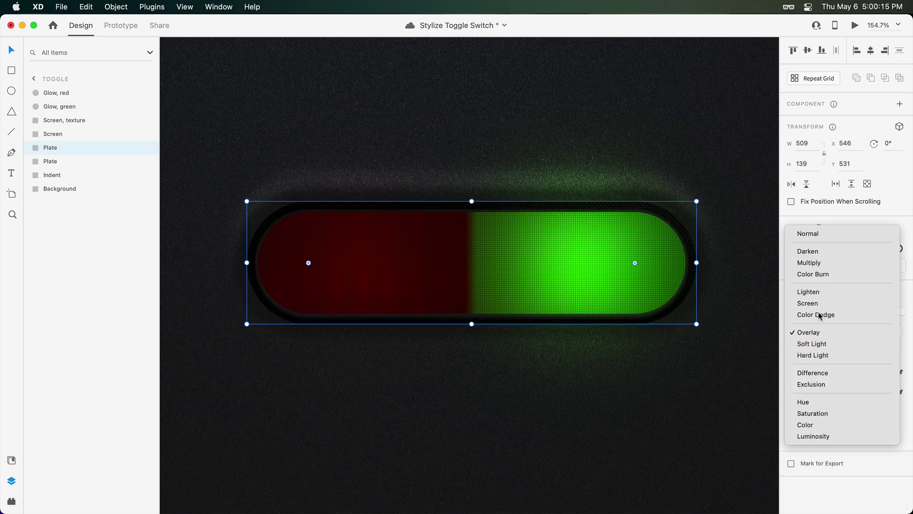
left_click(820, 233)
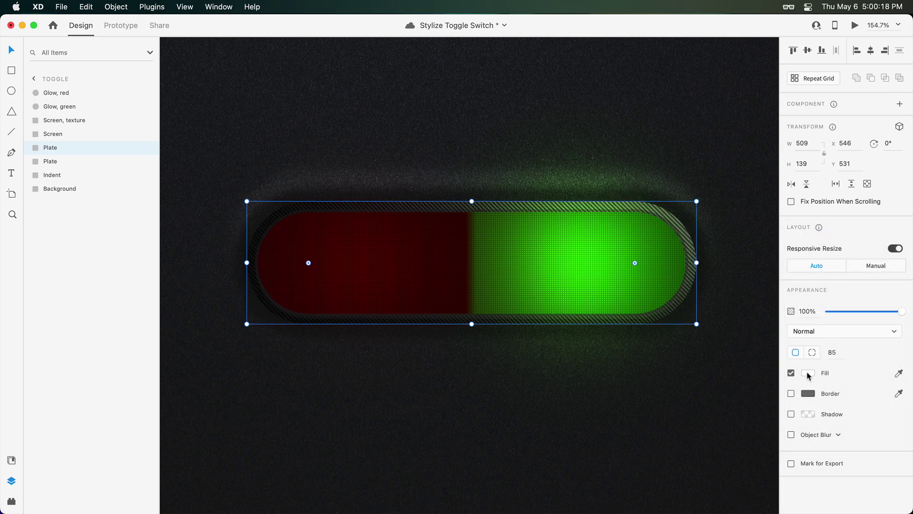
Give the plate copy a dark grey horizontal linear gradient and move it below the original.
left_click(807, 373)
left_click(701, 306)
left_click(700, 316)
mouse_move(472, 201)
left_mouse_down()
mouse_move(302, 316)
mouse_move(257, 324)
left_mouse_up()
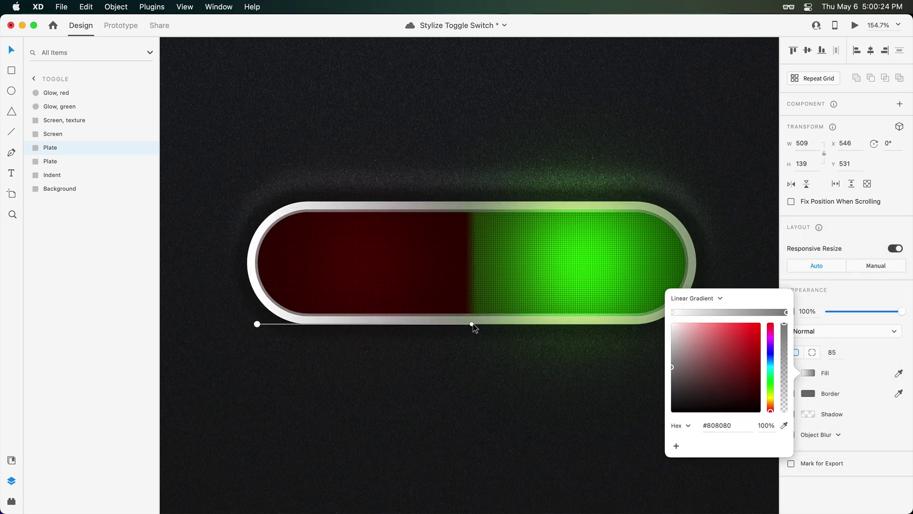
left_click_drag(471, 323, 666, 323)
mouse_move(685, 389)
left_mouse_down()
mouse_move(668, 402)
mouse_move(669, 320)
mouse_move(677, 333)
mouse_move(668, 393)
left_mouse_up()
left_click(72, 146)
left_click_drag(72, 148, 69, 167)
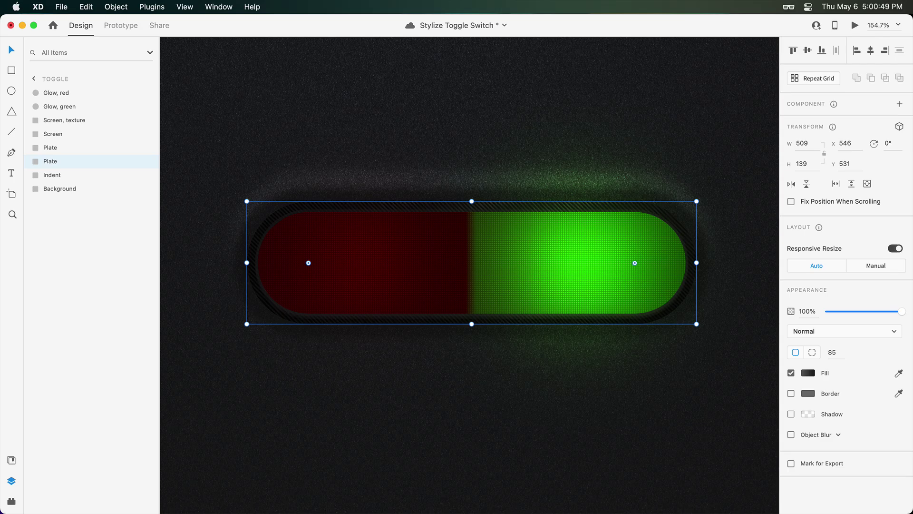
Add a 38 pt ON text label centred on the green half.
key("t")
left_click(578, 259)
type("ON")
key("Escape")
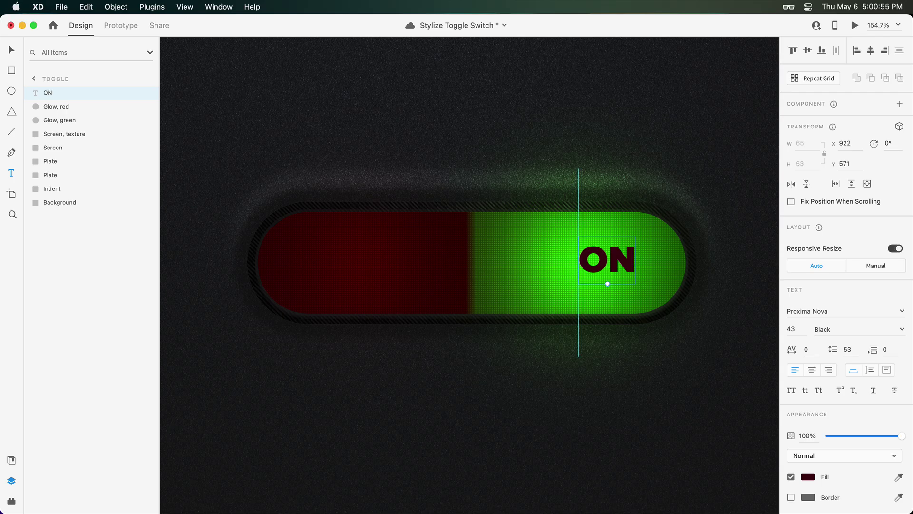
left_click_drag(608, 286, 585, 265)
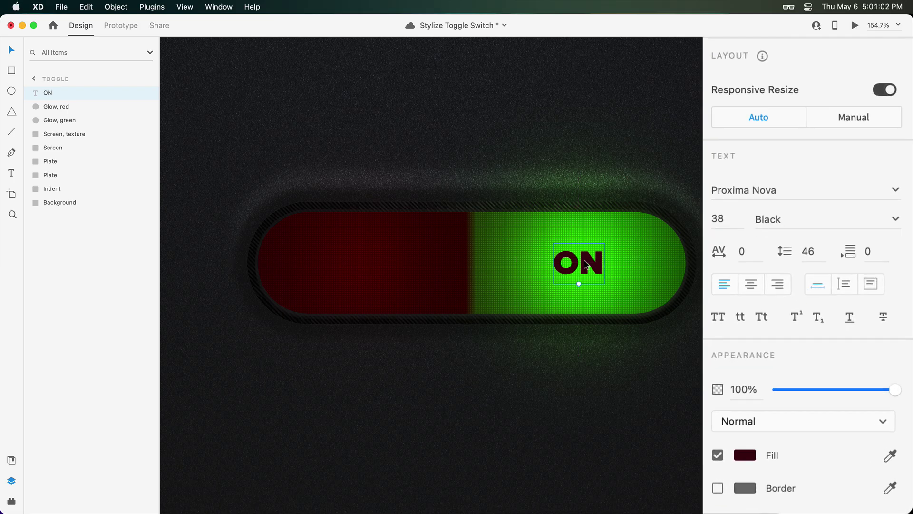
Fill ON dark green, blend it Overlay, and layer it beneath 'Glow, green'.
left_click(805, 190)
left_click(784, 219)
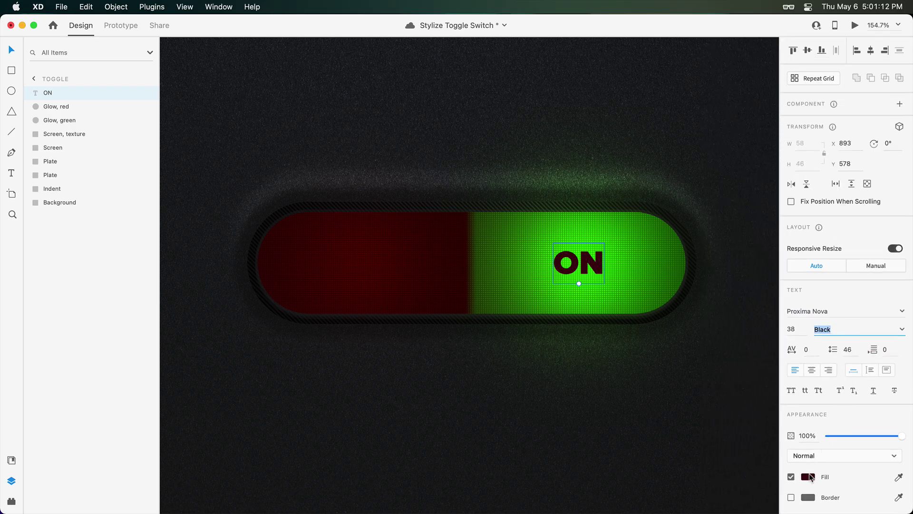
left_click(808, 476)
left_click(772, 441)
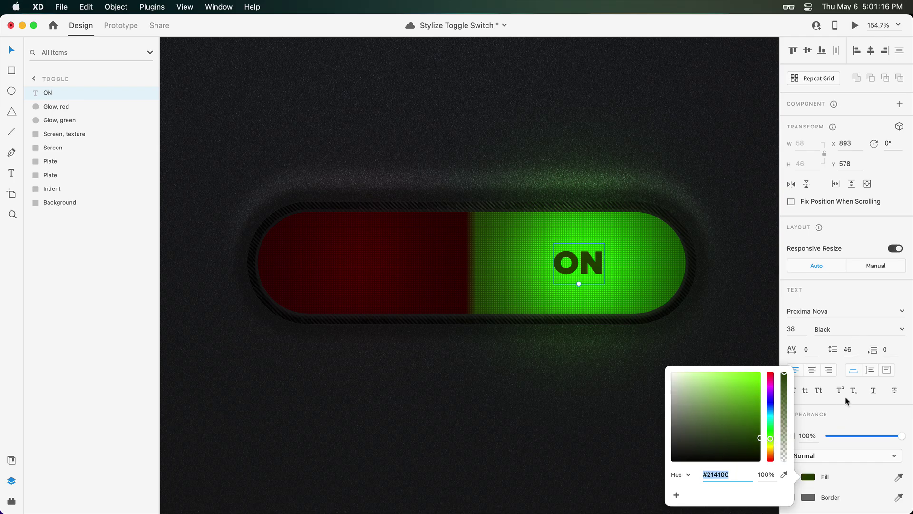
left_click(843, 455)
scroll(843, 454, "down", 5)
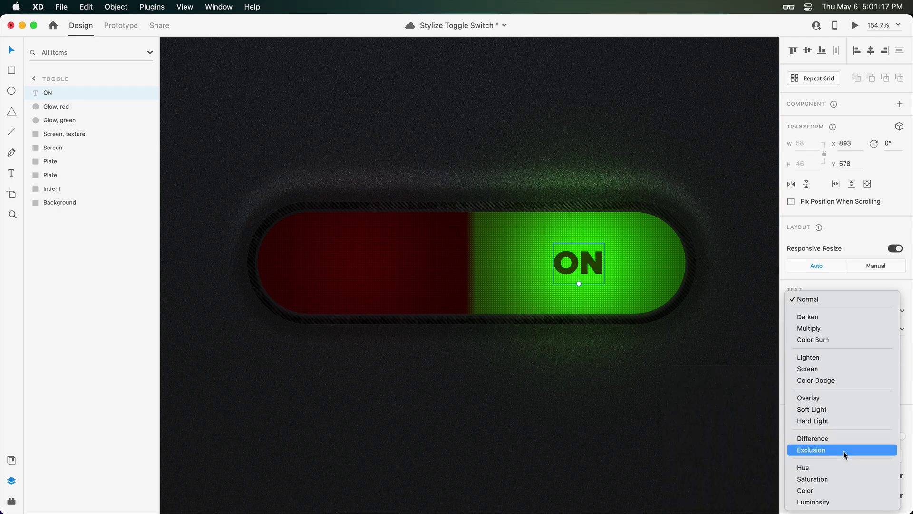
left_click(830, 398)
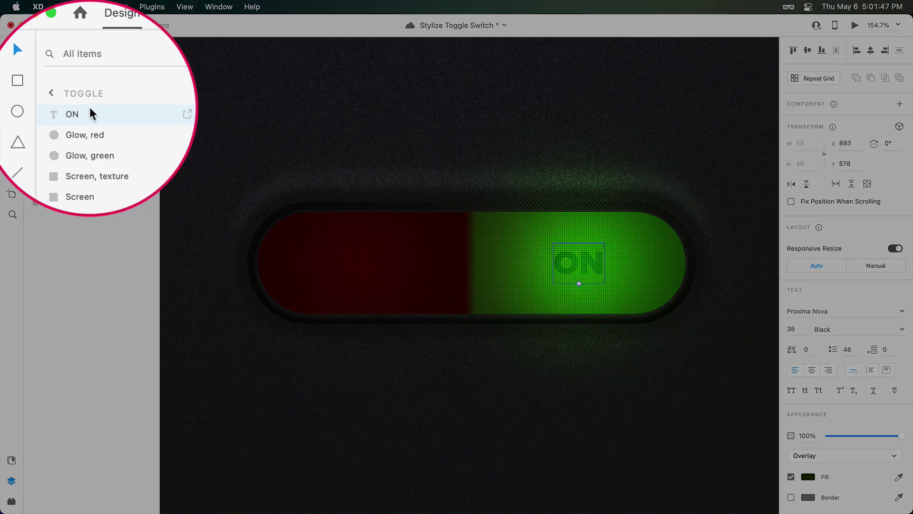
left_click_drag(47, 92, 51, 120)
left_click_drag(117, 162, 117, 171)
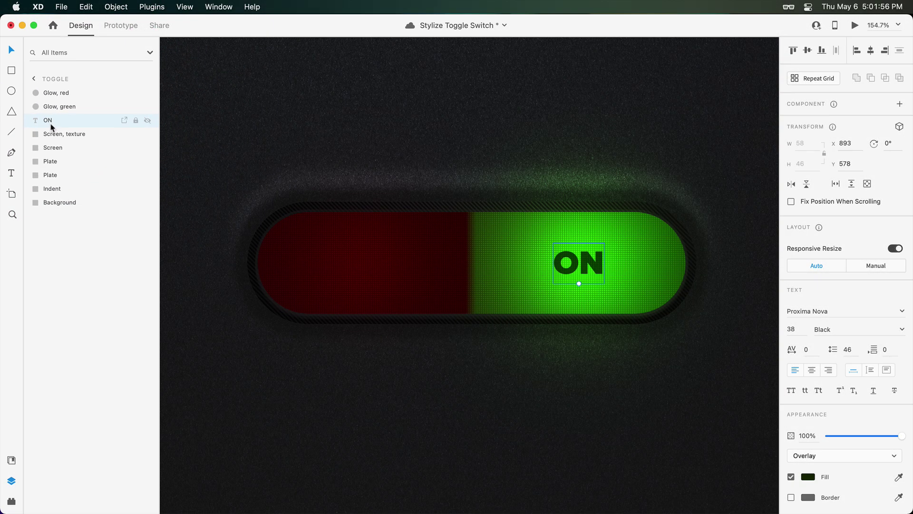
Duplicate the ON label onto the red half and change its text to OFF.
key("super+d")
left_click_drag(579, 281, 363, 253)
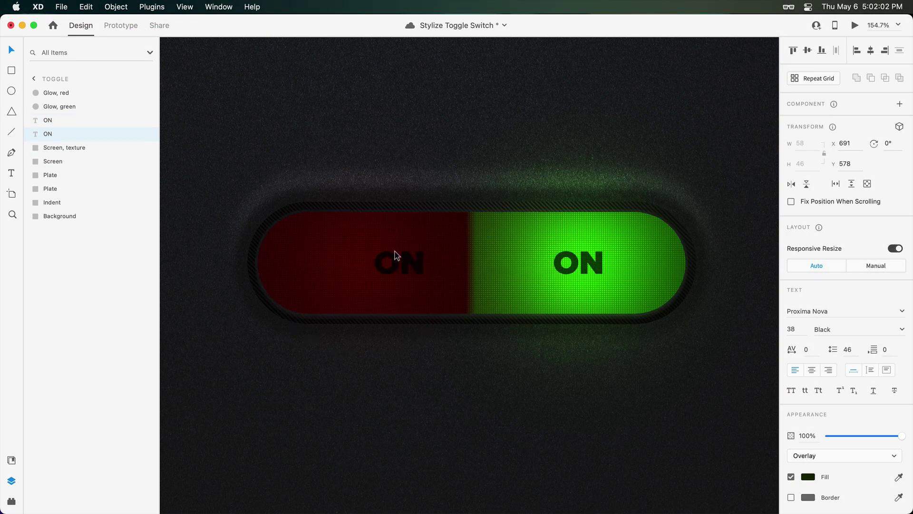
double_click(363, 254)
type("OFF")
key("Escape")
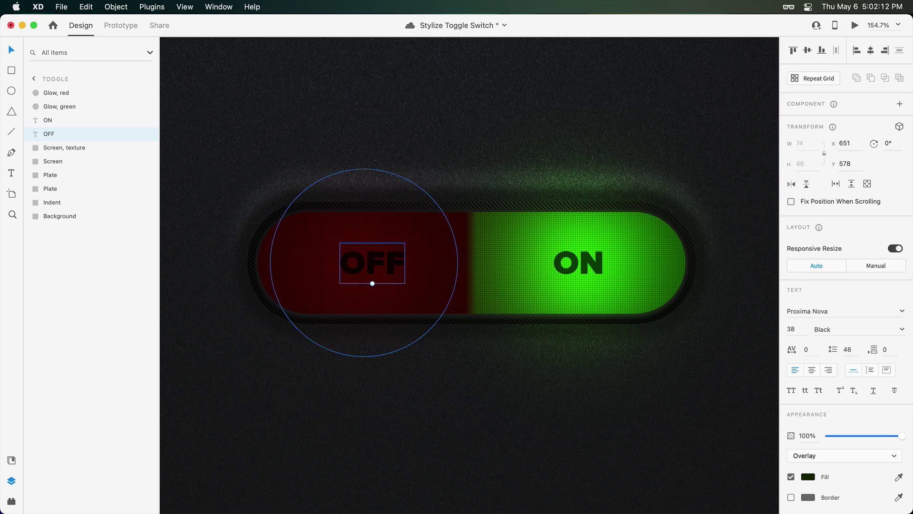
Fill the OFF label dark red and nudge it to the centre.
left_click(807, 477)
left_click(771, 375)
left_click_drag(759, 451, 763, 443)
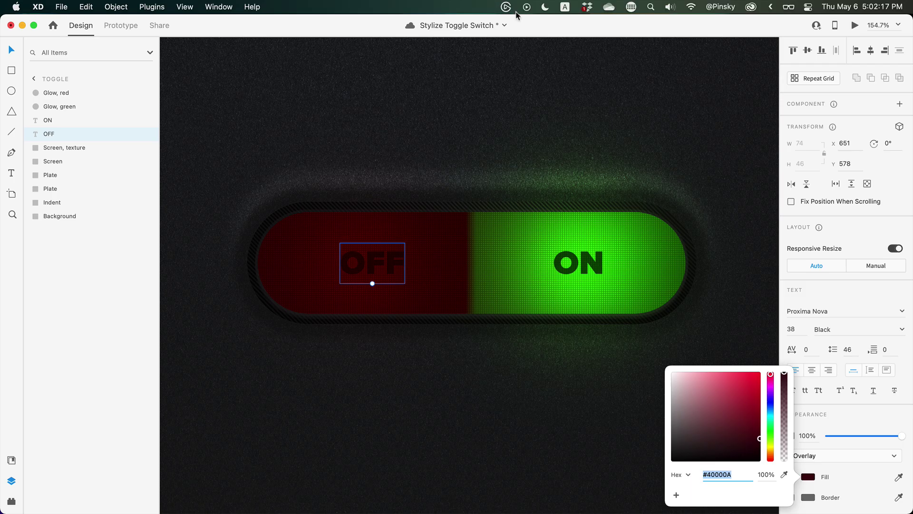
left_click(374, 281)
left_click_drag(376, 263, 375, 263)
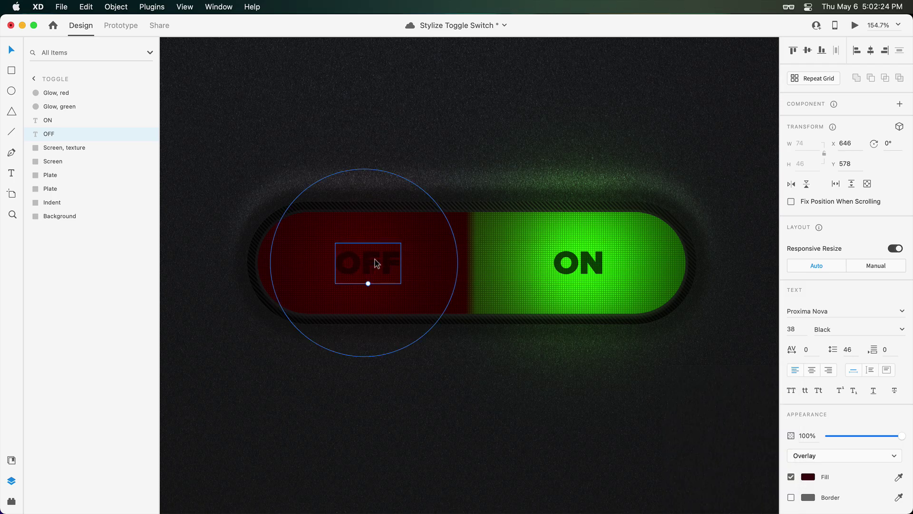
Draw a rounded pill rectangle covering the red left half of the toggle.
key("r")
left_click_drag(262, 210, 329, 249)
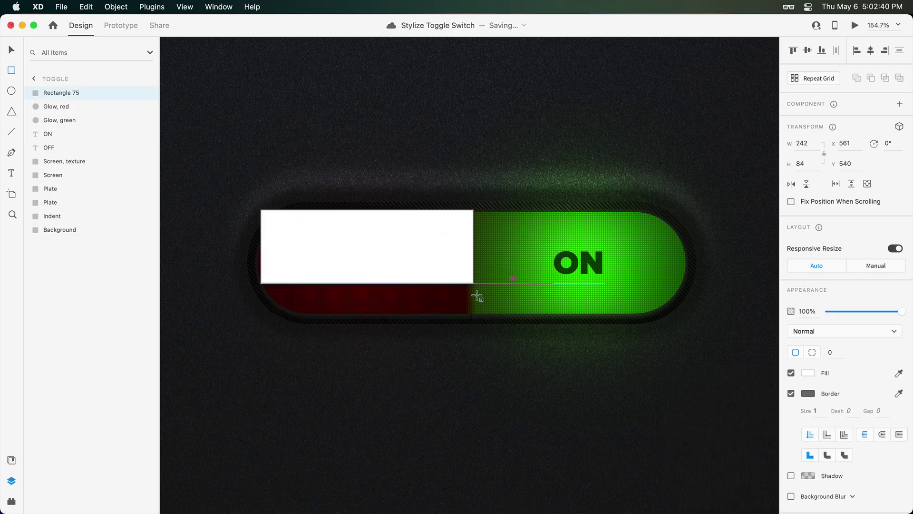
left_click_drag(477, 297, 485, 318)
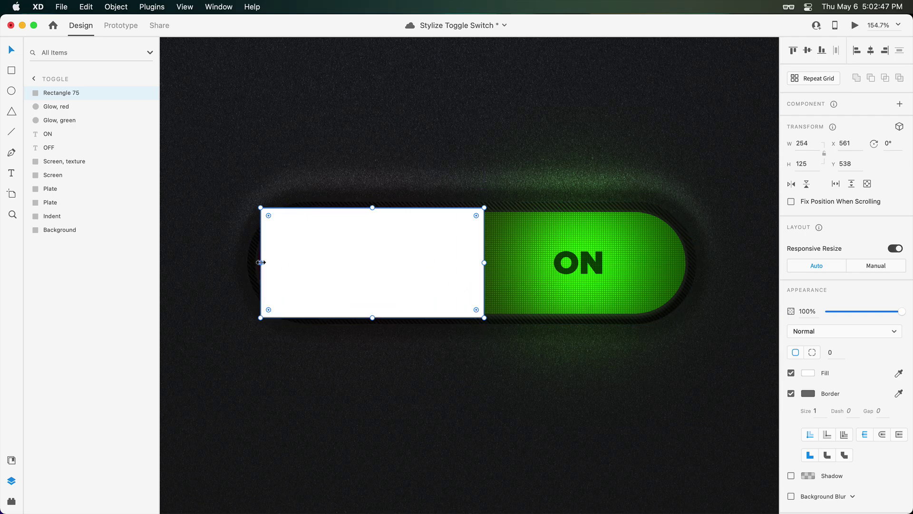
left_click_drag(260, 262, 257, 262)
mouse_move(265, 215)
left_mouse_down()
mouse_move(309, 255)
mouse_move(253, 260)
left_mouse_up()
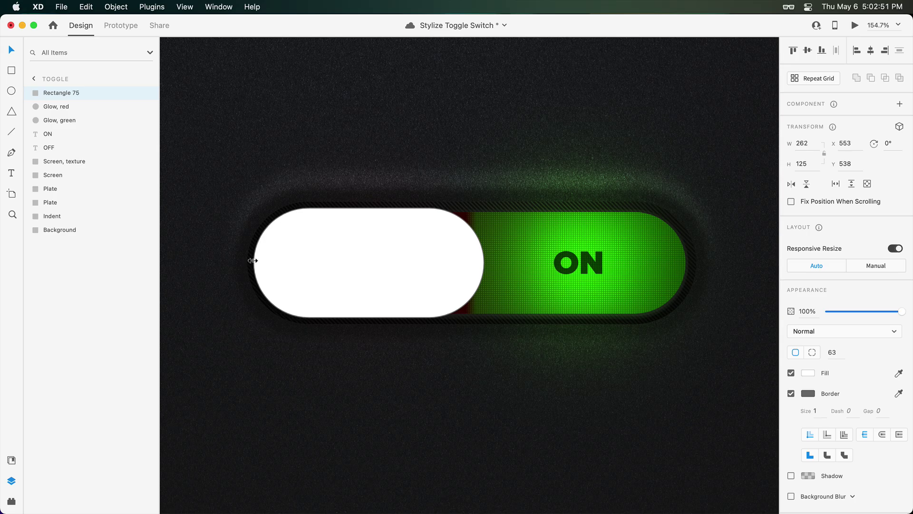
left_click_drag(483, 263, 517, 264)
Give the pill a dark linear gradient fill and a nearly transparent border.
left_click(809, 373)
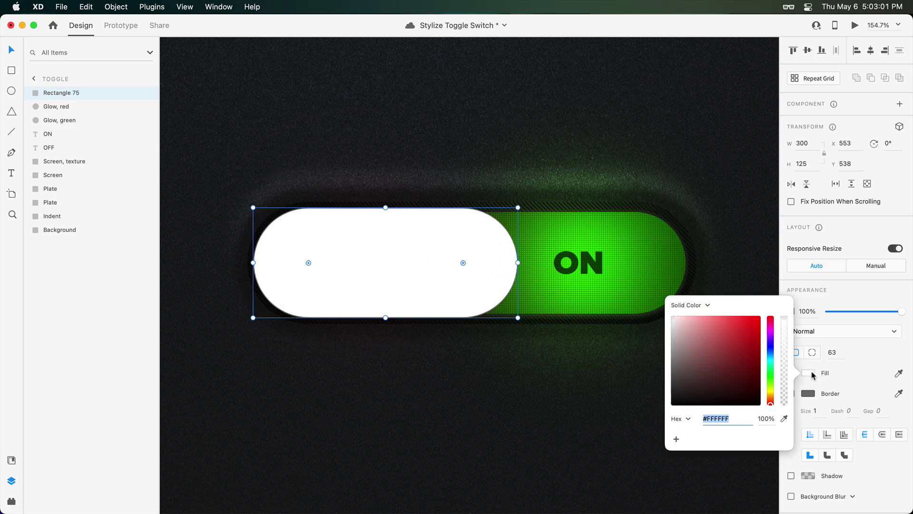
left_click(688, 305)
left_click(672, 391)
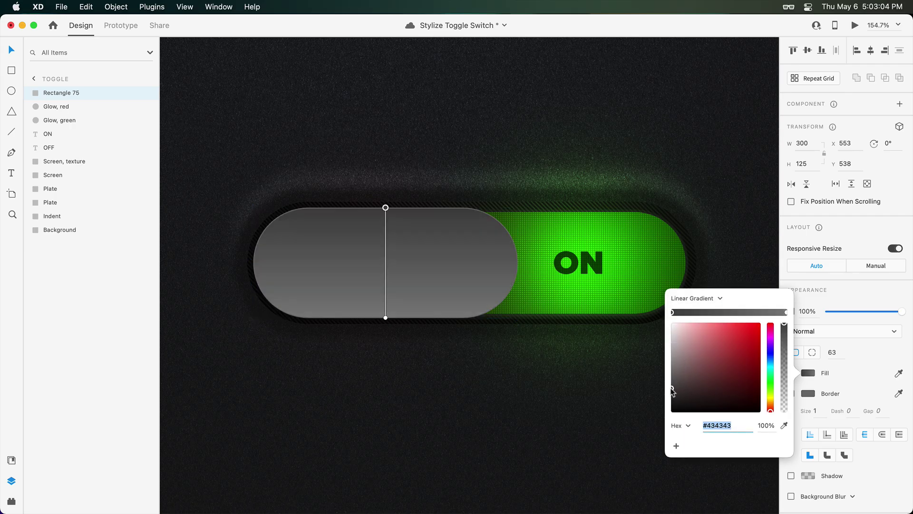
mouse_move(671, 391)
left_mouse_down()
mouse_move(658, 407)
mouse_move(668, 412)
left_mouse_up()
left_click(787, 313)
left_click(809, 393)
left_click_drag(786, 399, 786, 416)
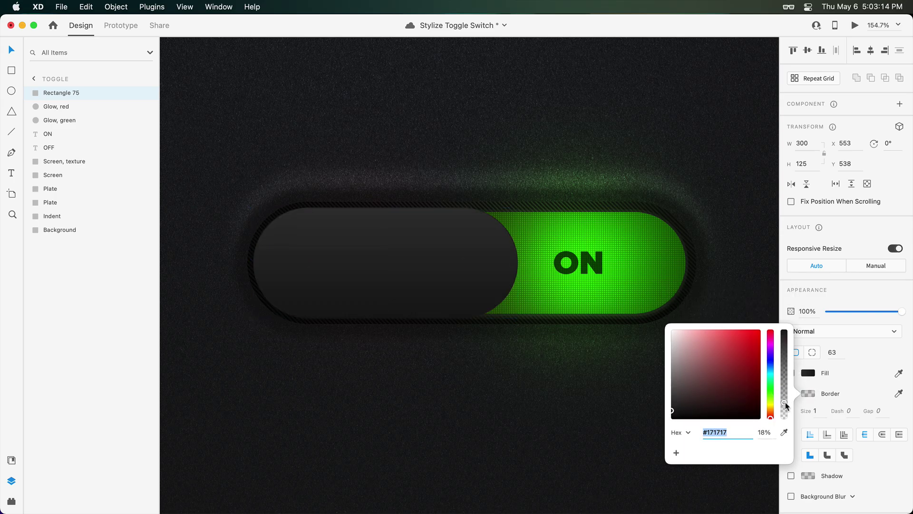
left_click(815, 412)
type("3")
scroll(815, 412, "down", 1)
Add a faint black shadow to the pill with X 0, Y 0, Blur 48.
left_click(792, 469)
left_click(808, 467)
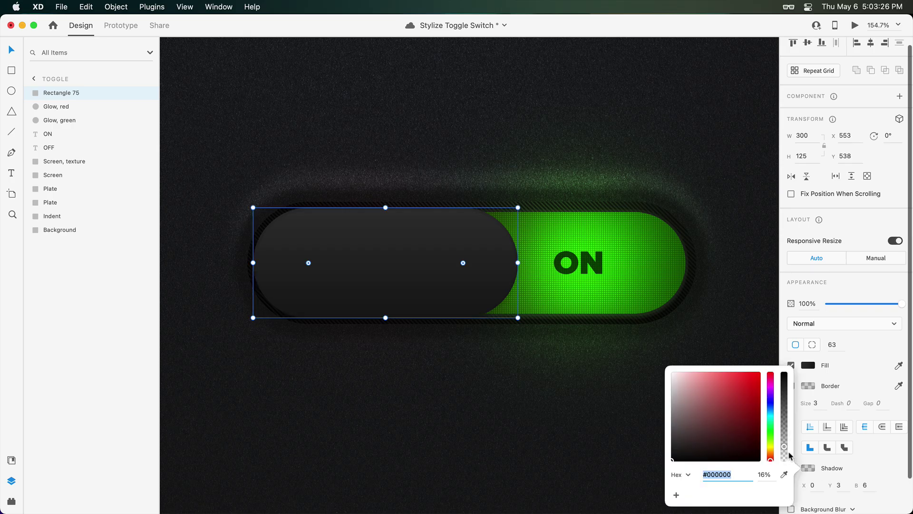
left_click_drag(785, 448, 786, 424)
left_click(867, 485)
type("48")
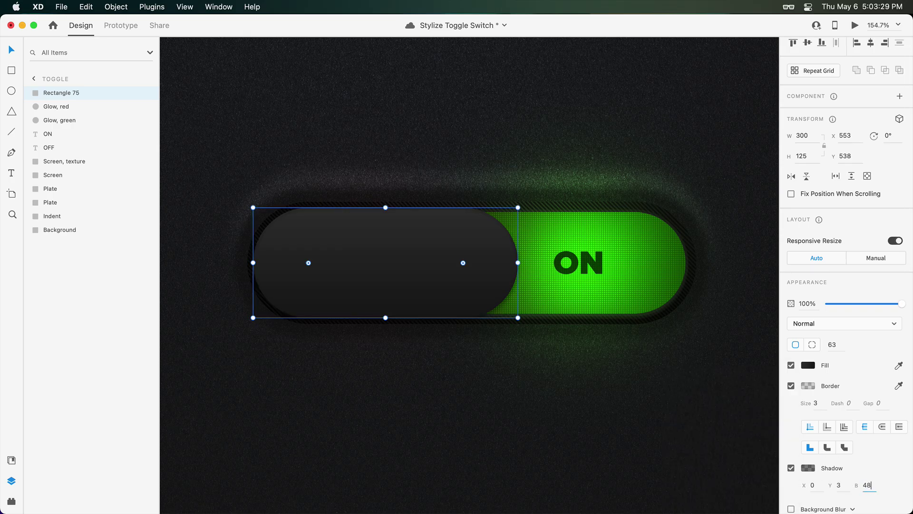
key("Tab")
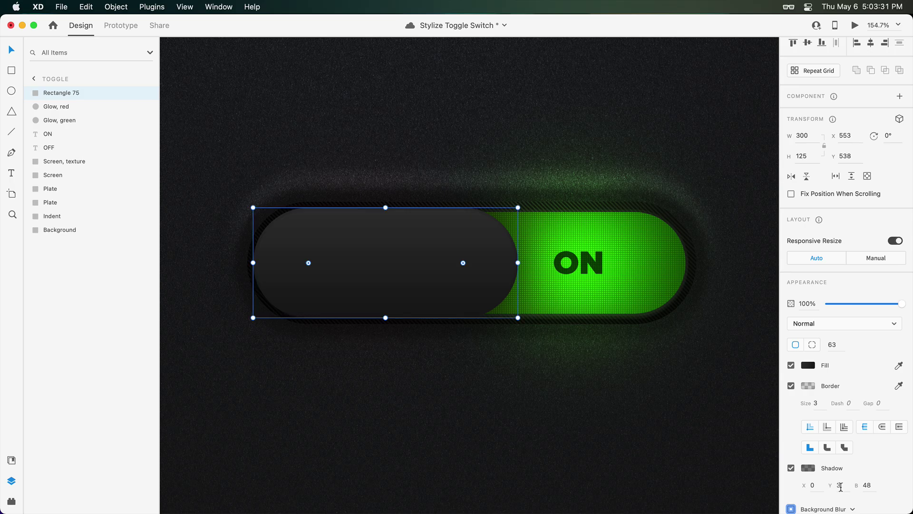
left_click(841, 485)
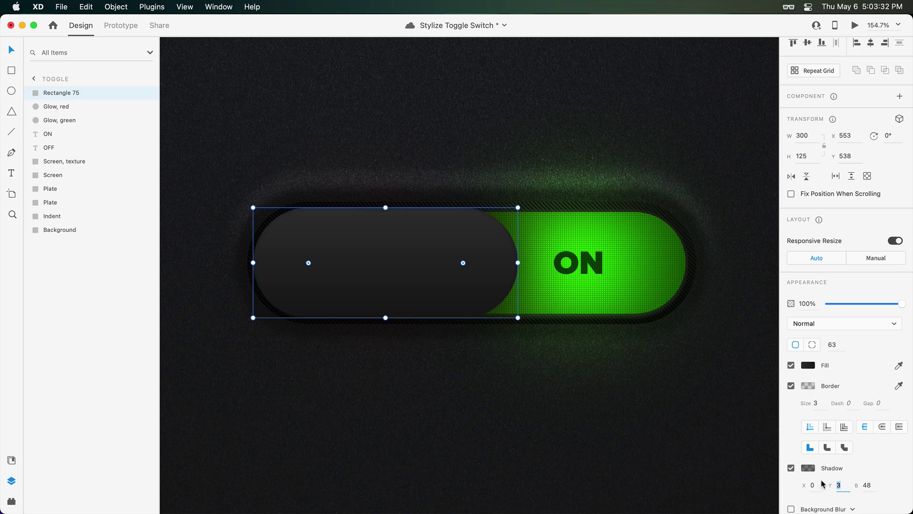
left_click(791, 467)
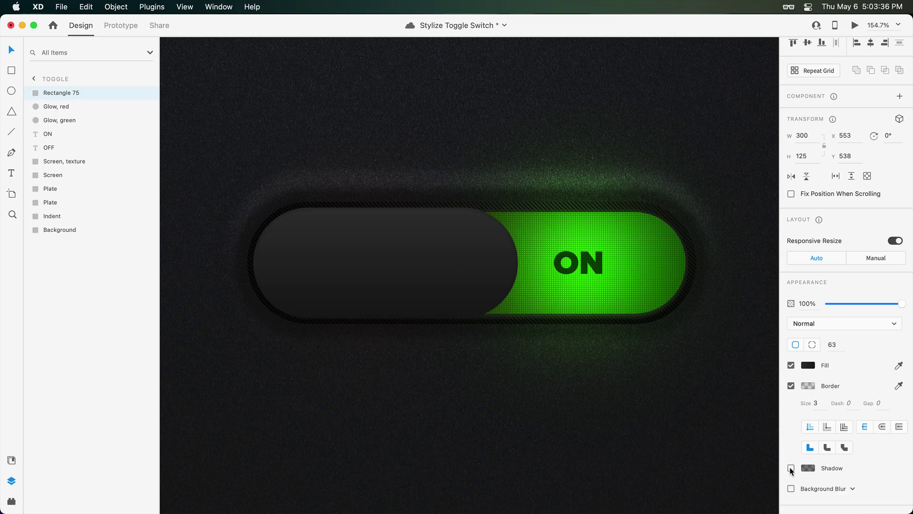
Name the pill Switch and draw a small handle with corner radius 20.
double_click(57, 93)
type("Switch")
key("Return")
key("r")
mouse_move(358, 249)
left_mouse_down()
mouse_move(414, 260)
mouse_move(404, 264)
left_mouse_up()
key("v")
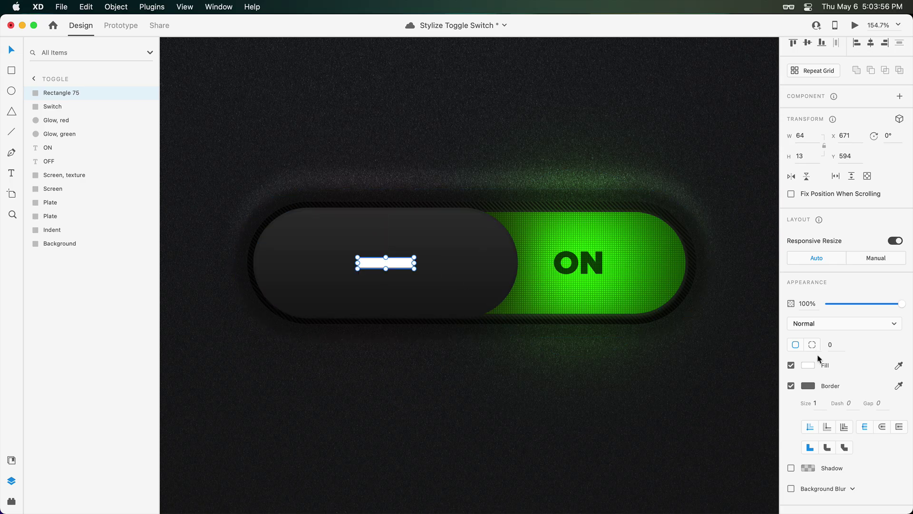
type("20")
key("Return")
Give the handle a dark grey linear gradient, no border, and a Y 13 shadow.
left_click(808, 365)
left_click(695, 298)
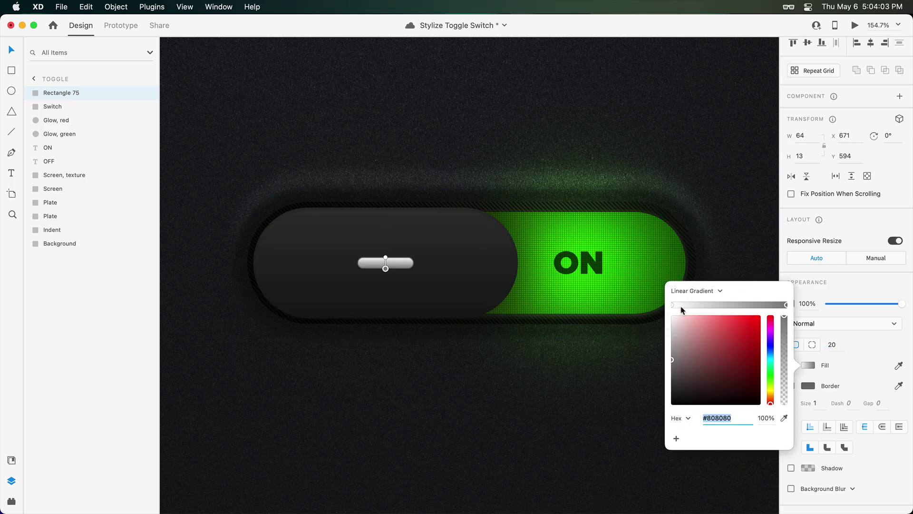
left_click(686, 306)
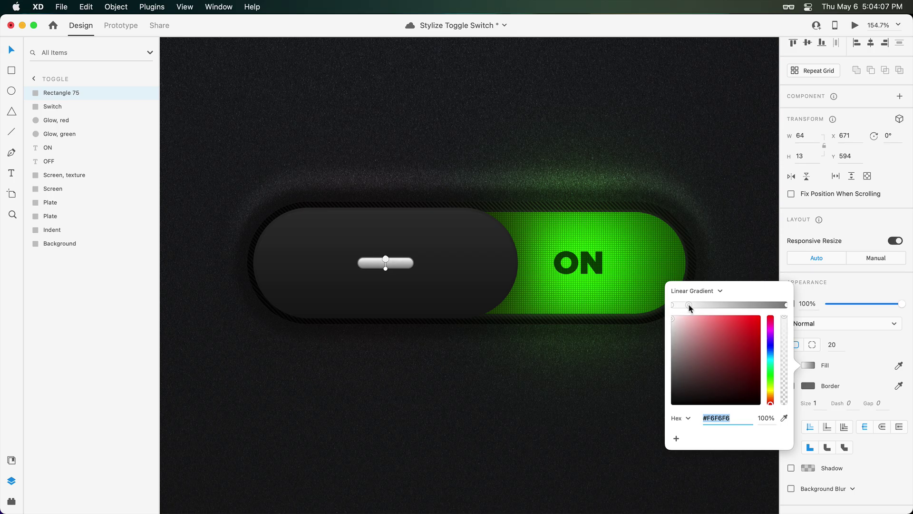
left_click_drag(689, 307, 708, 310)
mouse_move(686, 354)
left_mouse_down()
mouse_move(664, 401)
mouse_move(669, 372)
left_mouse_up()
left_click(674, 308)
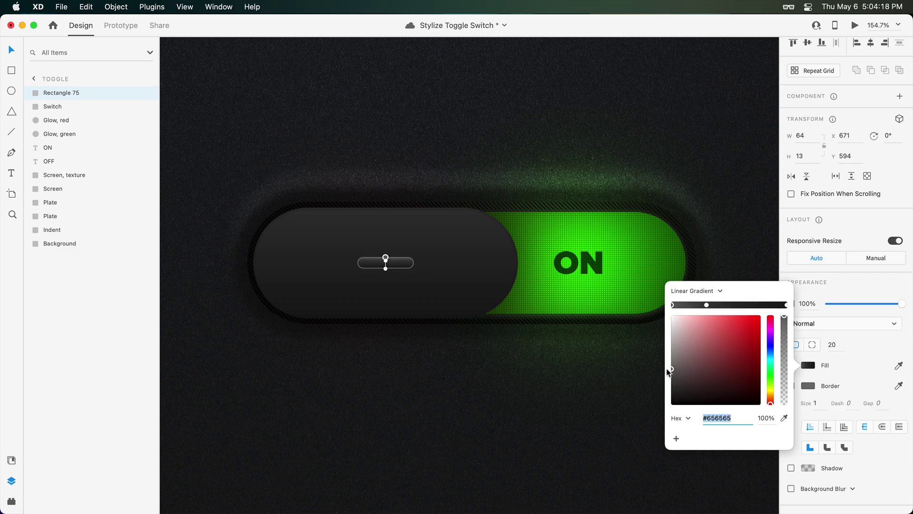
left_click(848, 382)
left_click(791, 387)
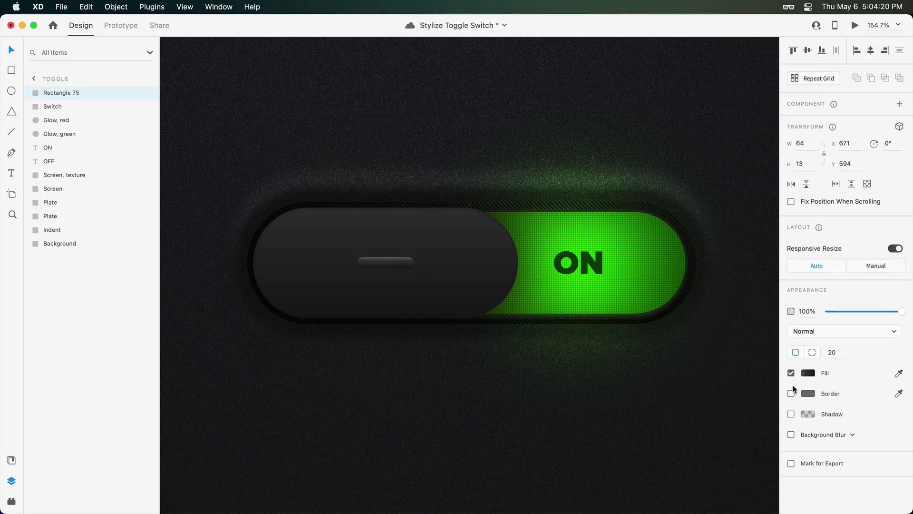
left_click(790, 416)
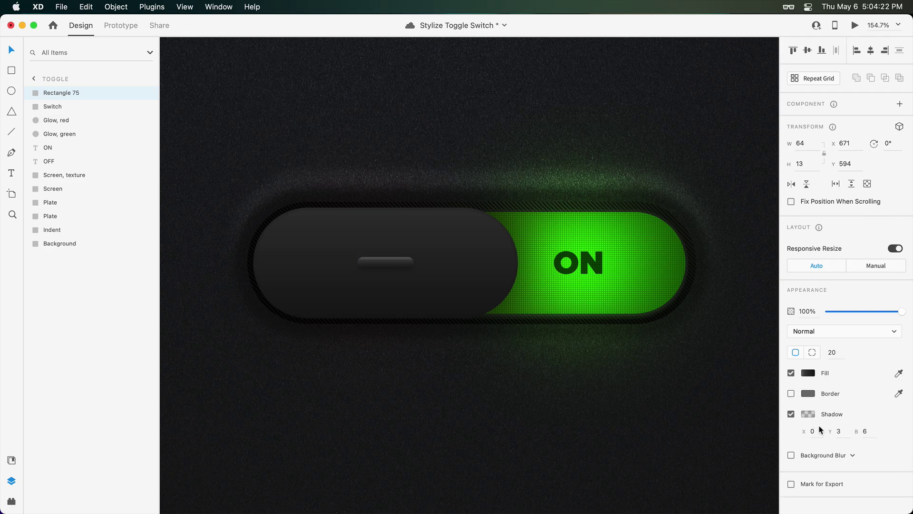
key("shift+Up")
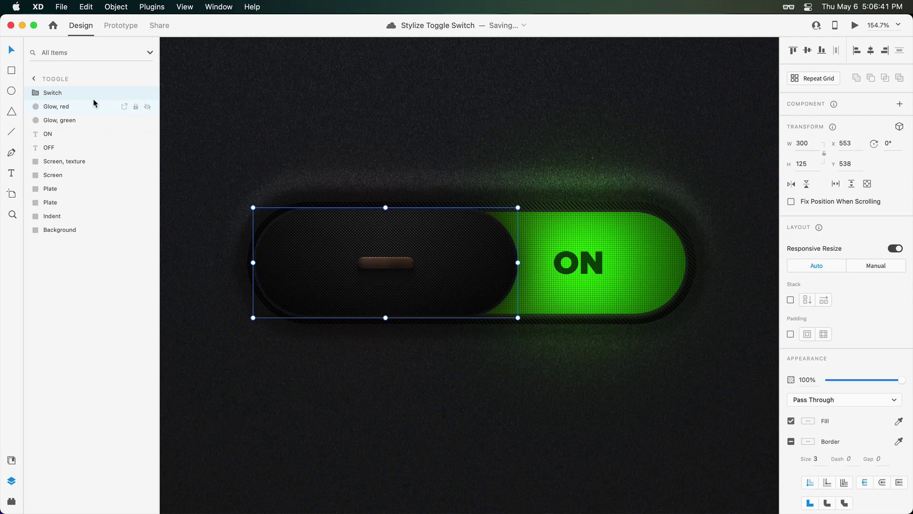
Stack Switch beneath 'Glow, green' and 'Glow, red' beneath Switch, then check the green glow's radial gradient.
left_click_drag(91, 94, 69, 127)
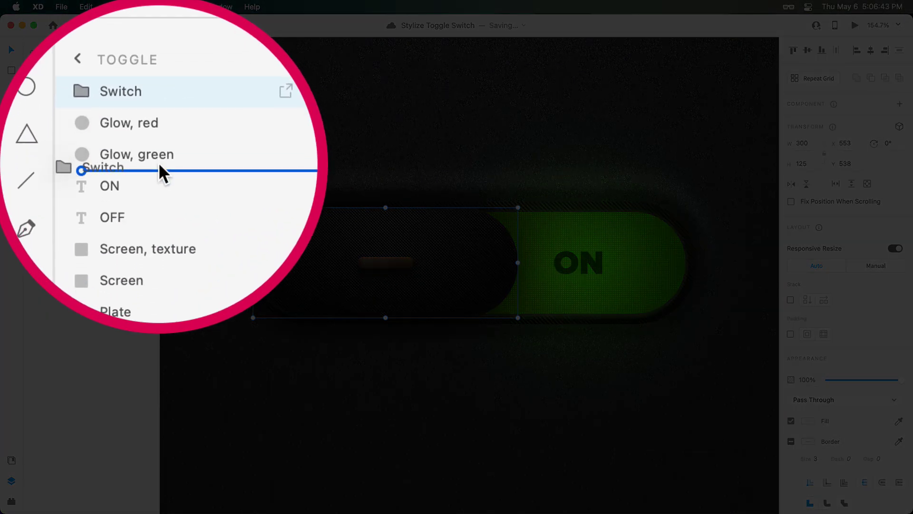
mouse_move(159, 161)
left_mouse_down()
mouse_move(140, 162)
mouse_move(143, 172)
left_mouse_up()
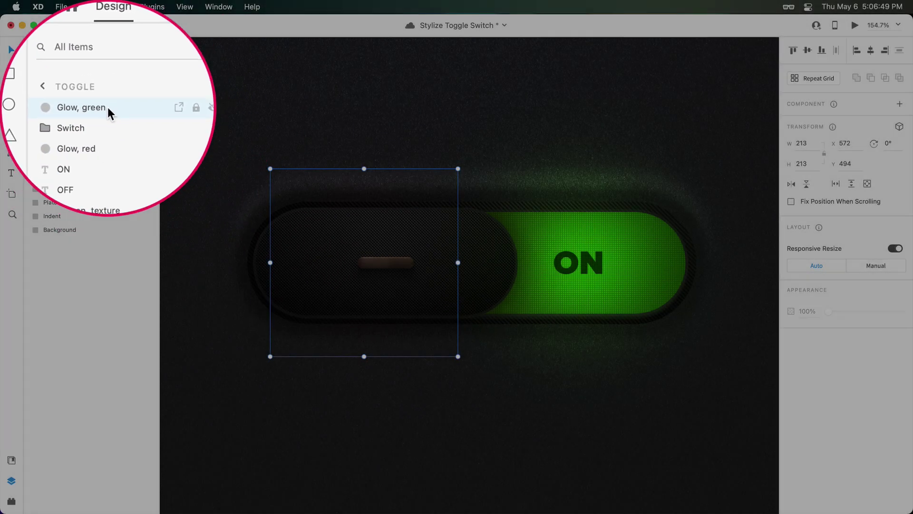
left_click(77, 94)
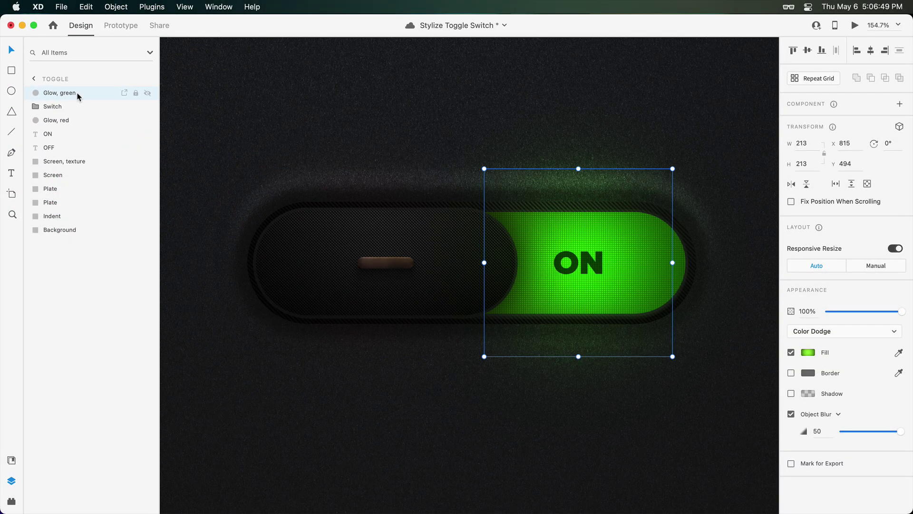
left_click(807, 351)
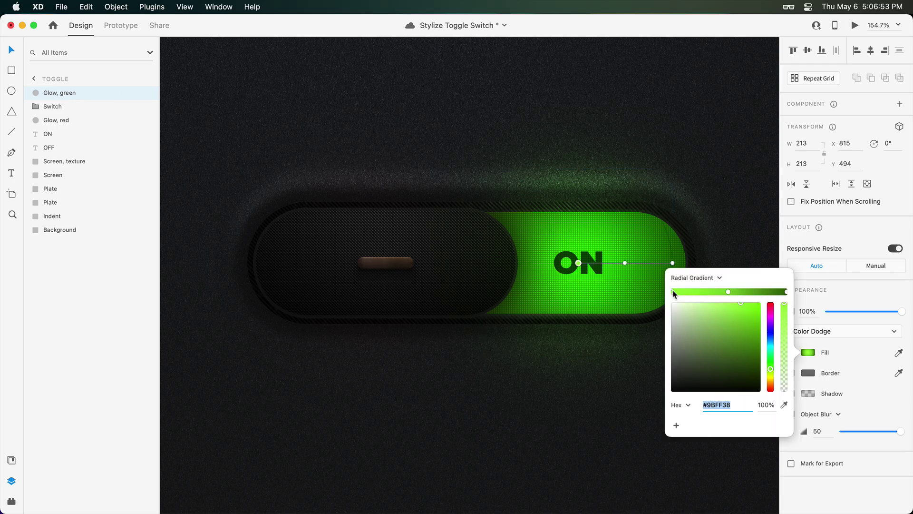
left_click(77, 95)
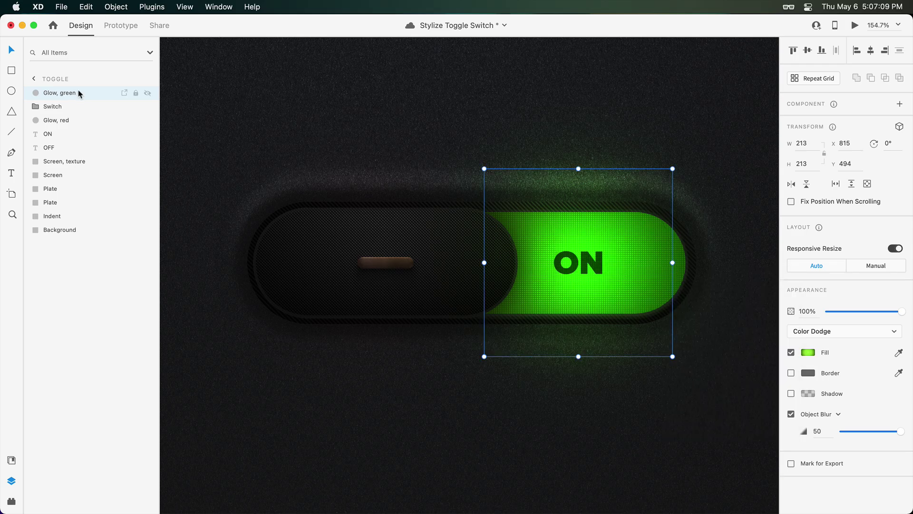
Save, turn all toggle layers into a component named Toggle, and add a Toggle State.
left_click(72, 217, "shift")
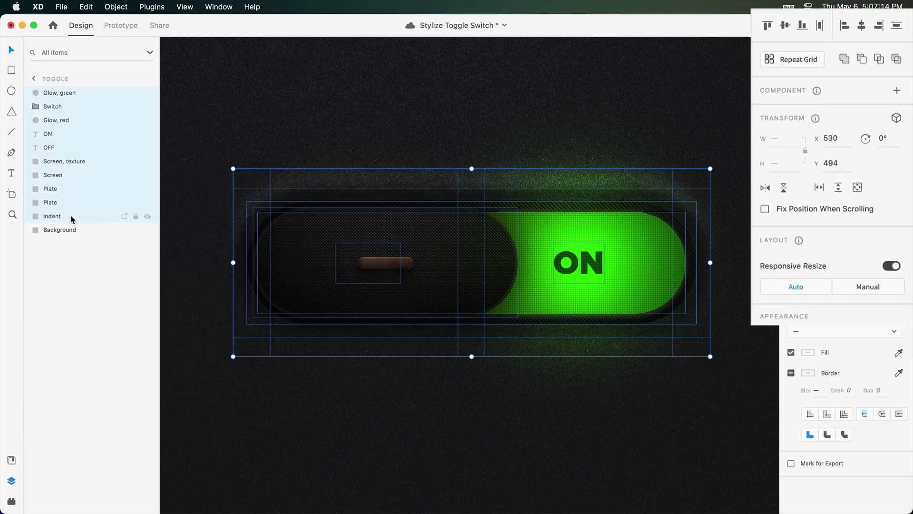
key("super+s")
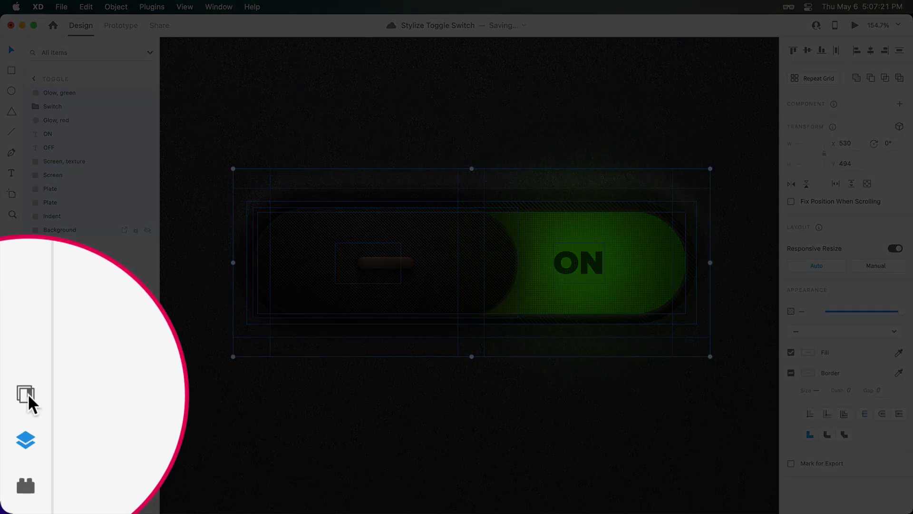
left_click(11, 460)
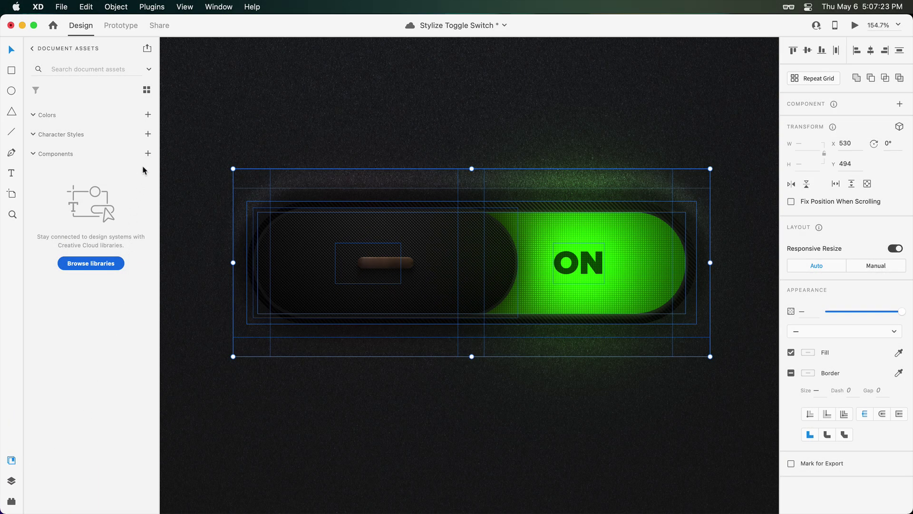
left_click(148, 153)
double_click(77, 173)
type("Toggle")
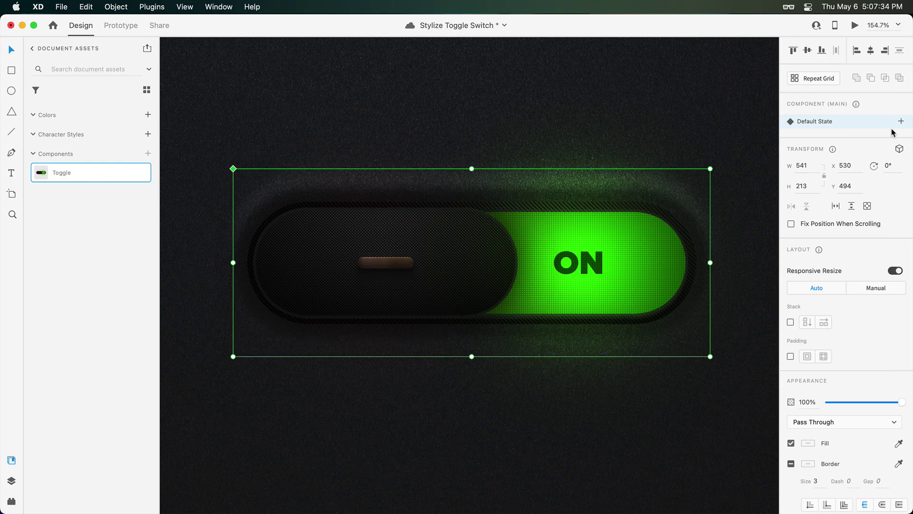
left_click(902, 122)
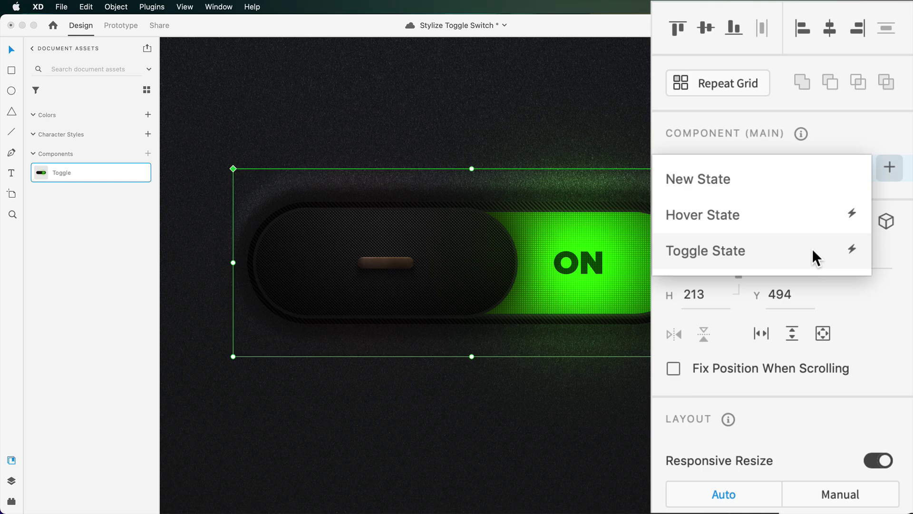
left_click(812, 251)
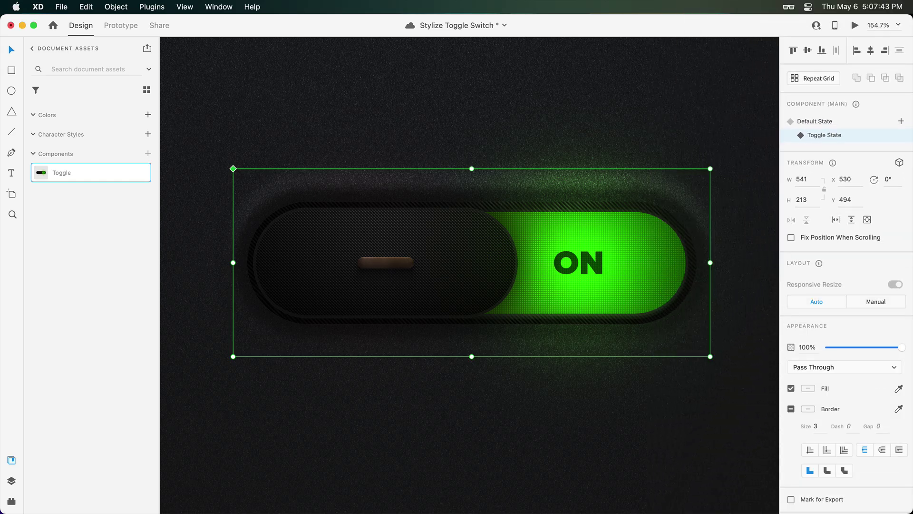
In Toggle State, slide Switch to the right and fade 'Glow, green' to 3% opacity.
double_click(415, 241)
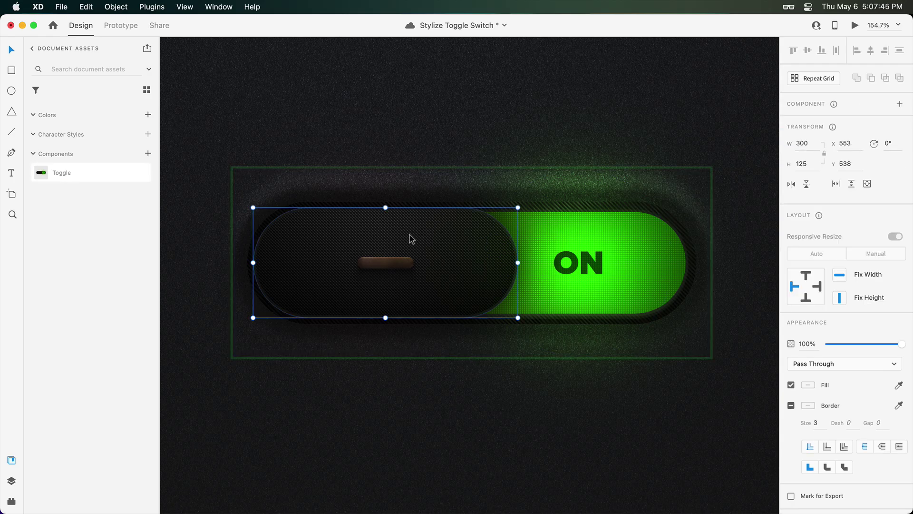
left_click_drag(411, 239, 583, 239)
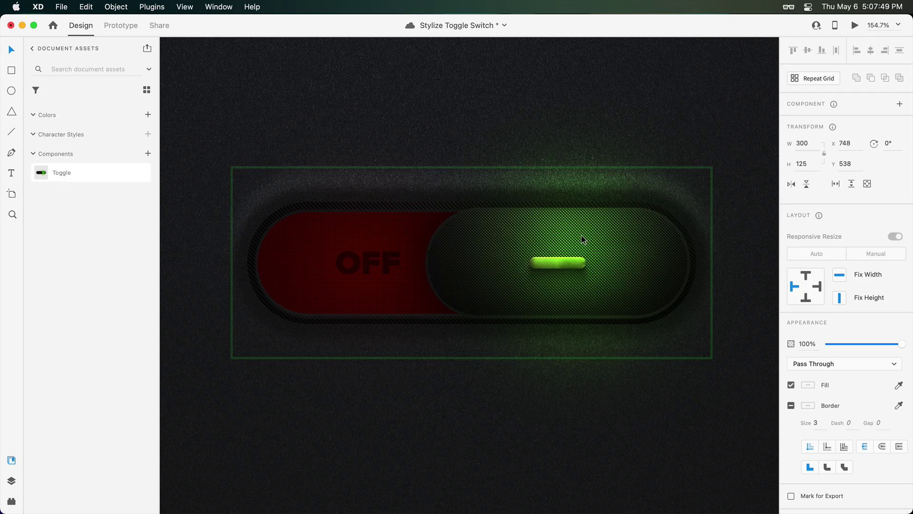
key("super+y")
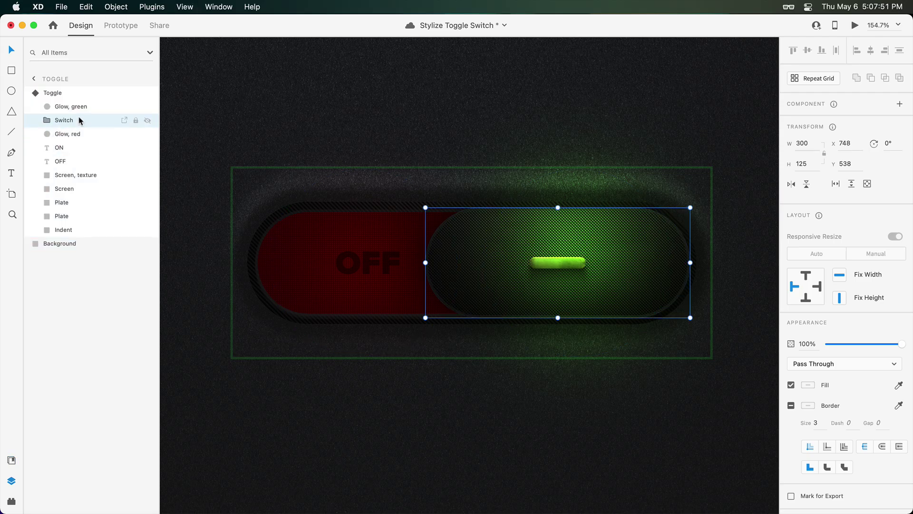
left_click(71, 106)
mouse_move(896, 347)
left_mouse_down()
mouse_move(823, 338)
mouse_move(866, 345)
left_mouse_up()
left_click(377, 245)
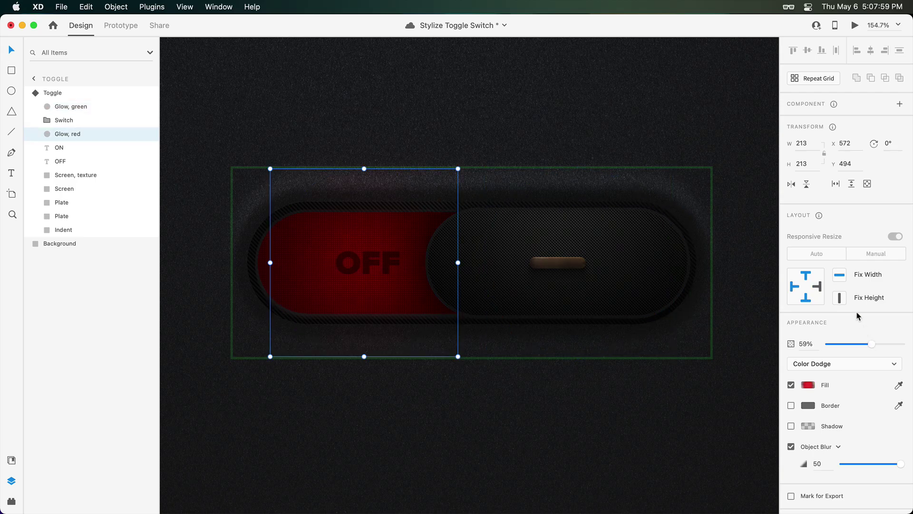
key("Escape")
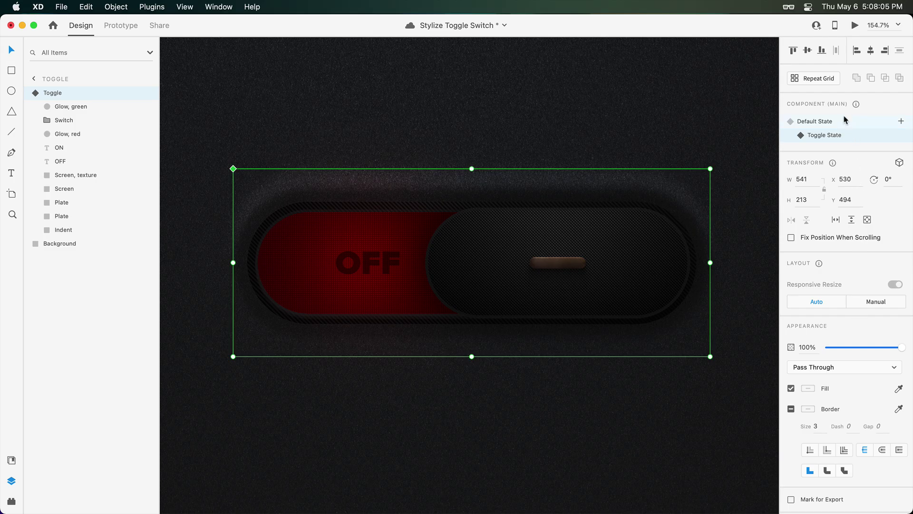
Return to Default State and launch the interactive preview of the toggle.
left_click(844, 120)
left_click(855, 26)
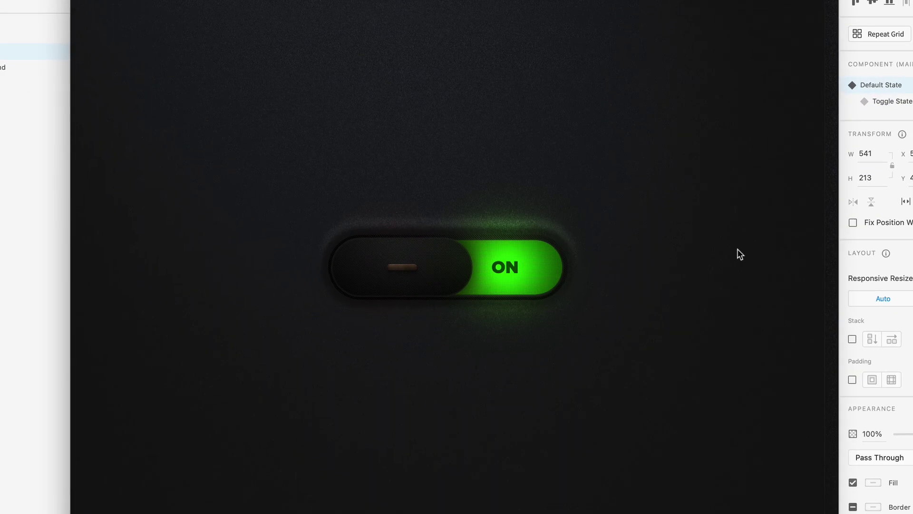